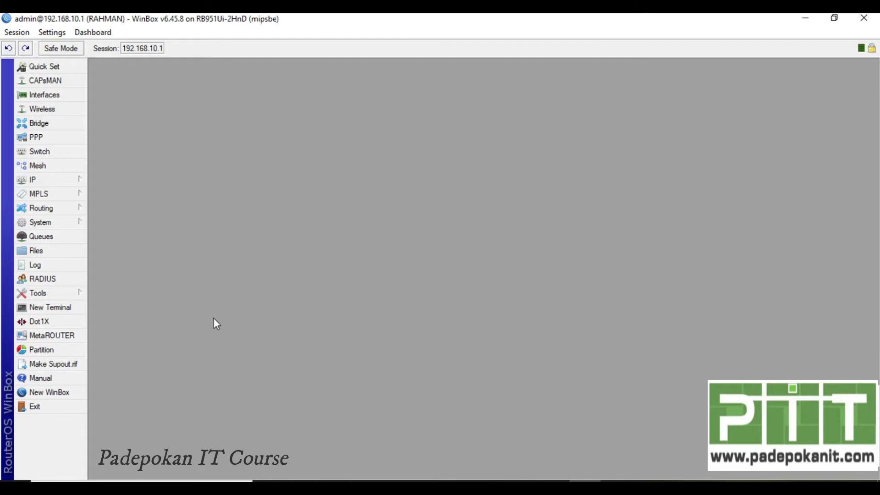
# Step: Add a DHCP client on ether1-I-internet with Add Default Route set to yes, and check its entry in the list
pyautogui.click(43, 179)
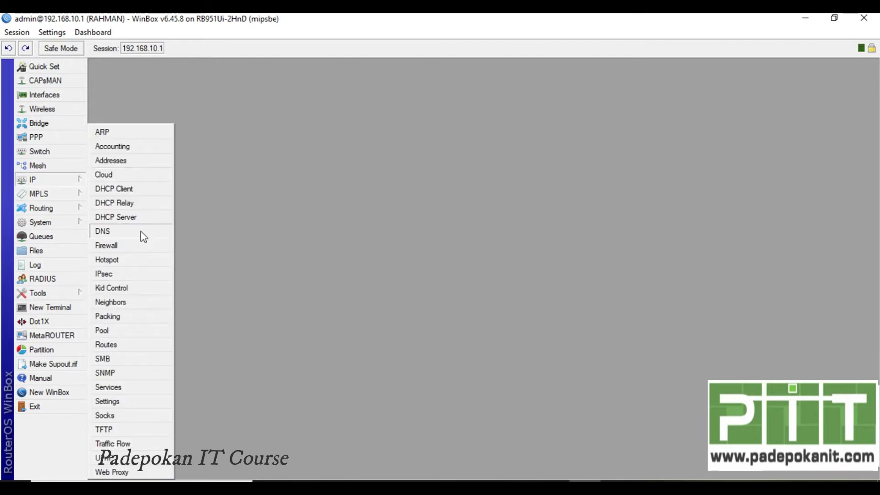
pyautogui.click(131, 191)
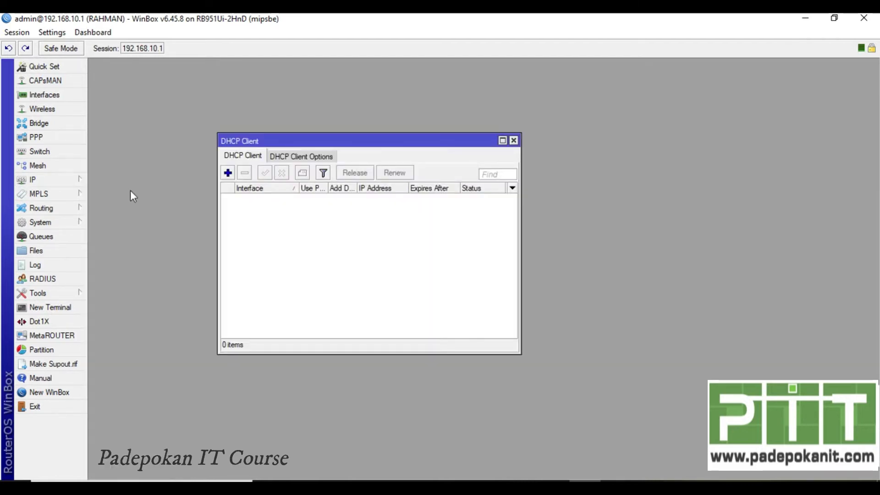
pyautogui.click(228, 173)
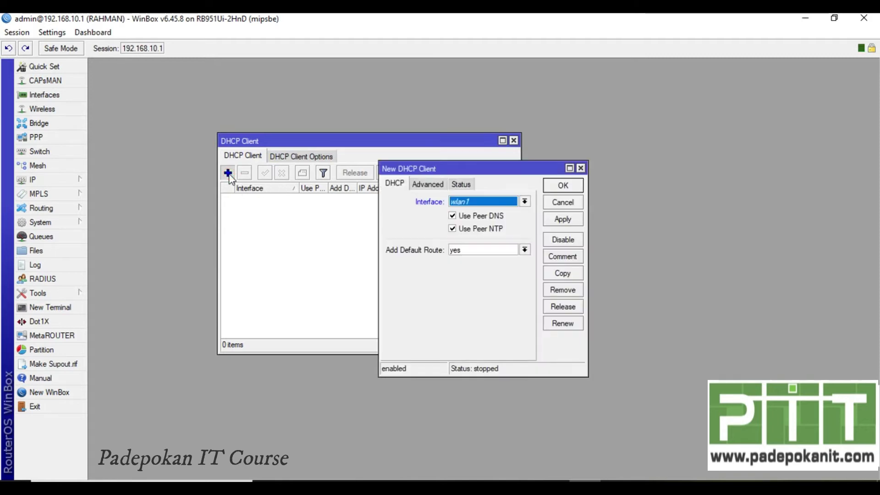
pyautogui.click(523, 203)
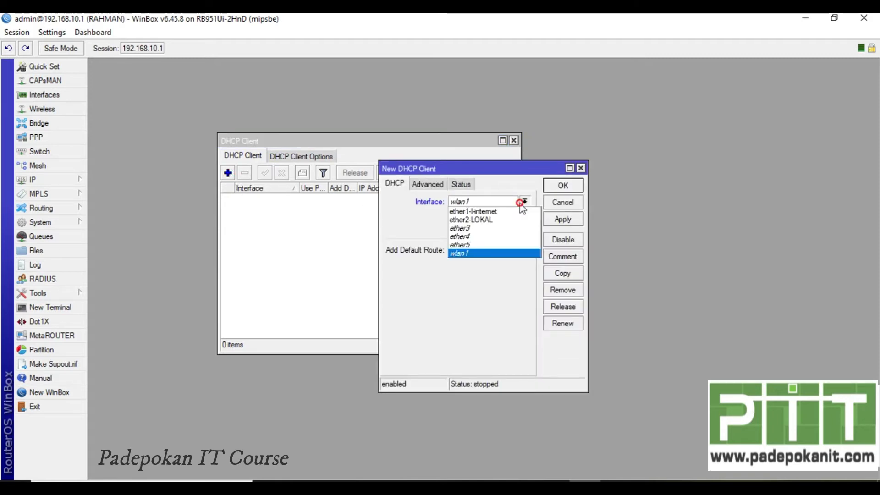
pyautogui.click(476, 211)
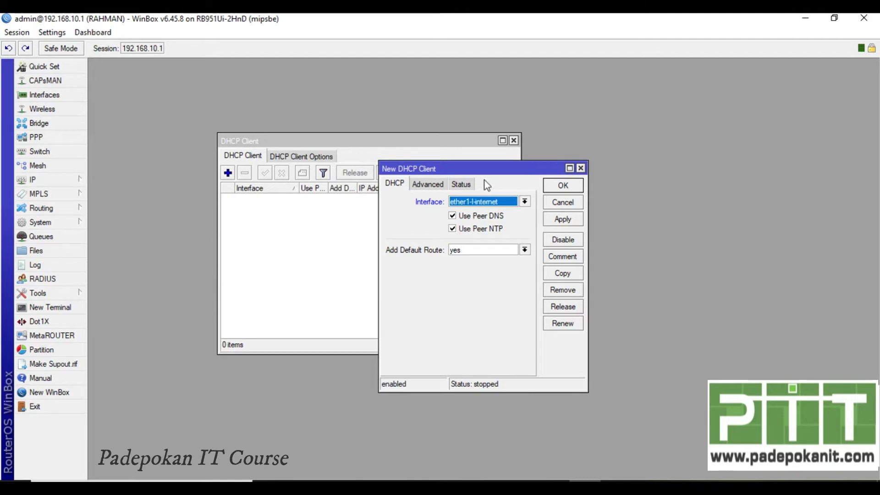
pyautogui.click(564, 221)
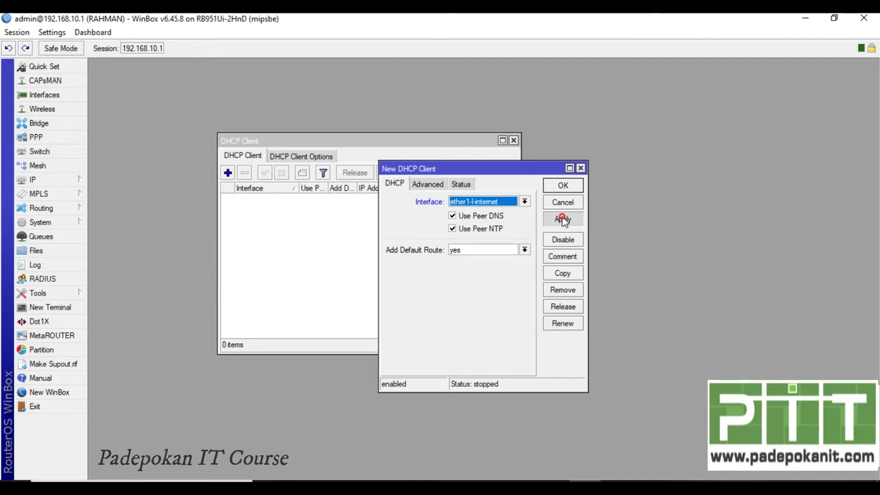
pyautogui.click(564, 191)
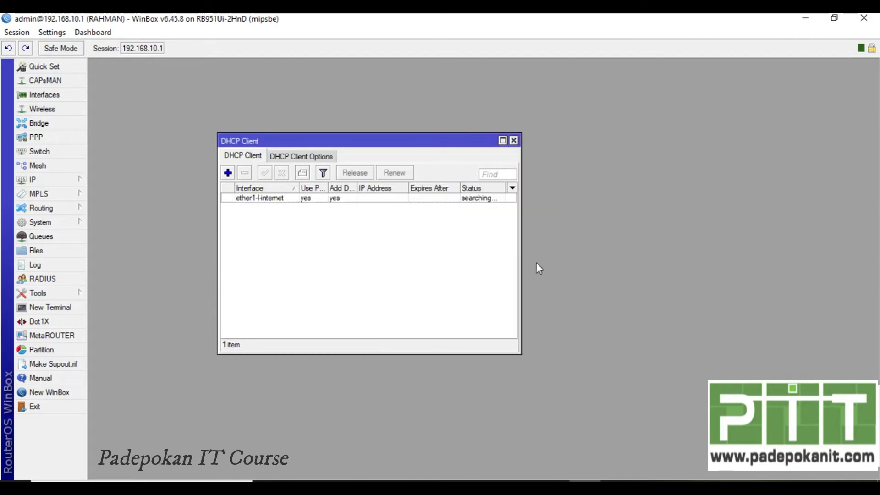
pyautogui.moveTo(521, 254); pyautogui.dragTo(695, 255)
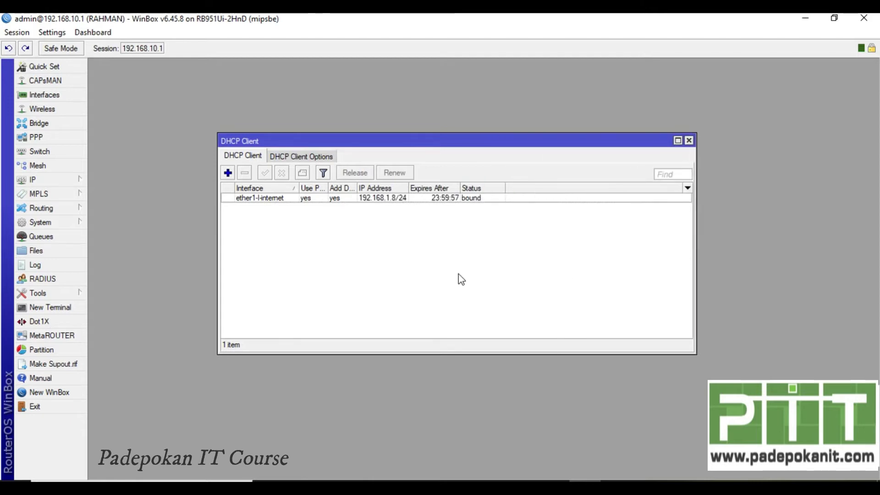
pyautogui.click(395, 200)
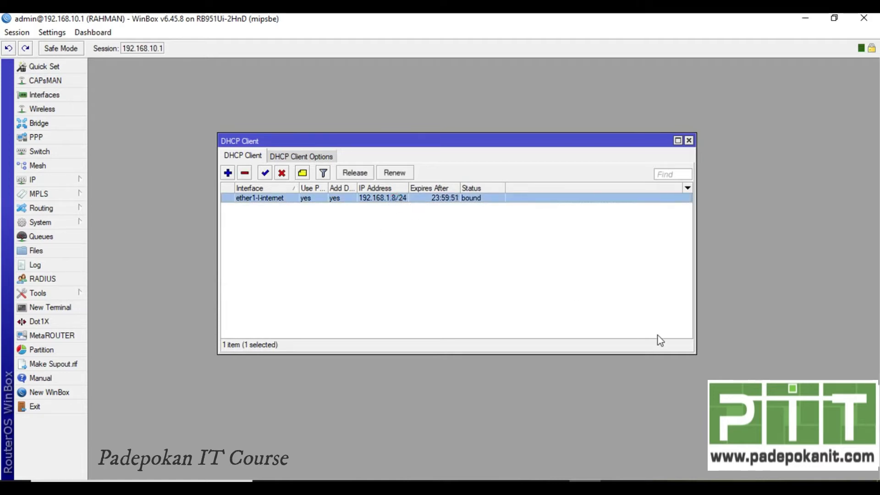
# Step: Open the interface list and review the ether1-I-internet and ether2-LOKAL entries
pyautogui.click(39, 99)
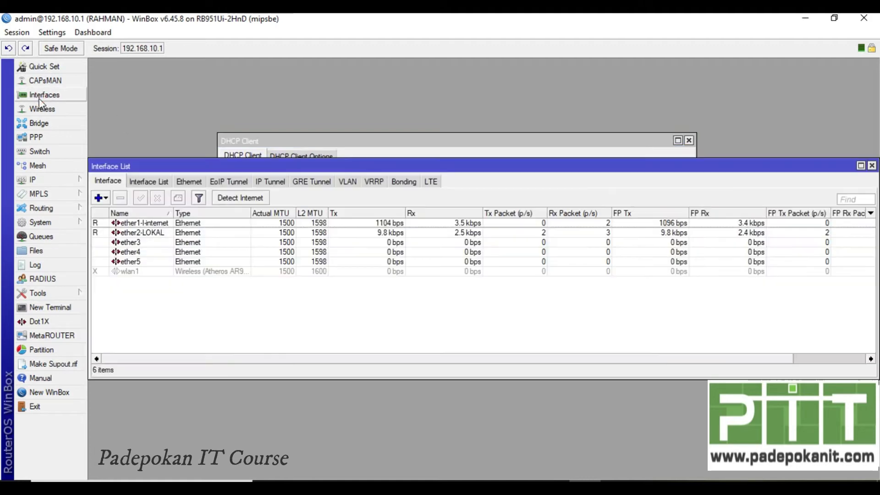
pyautogui.moveTo(176, 167); pyautogui.dragTo(254, 195)
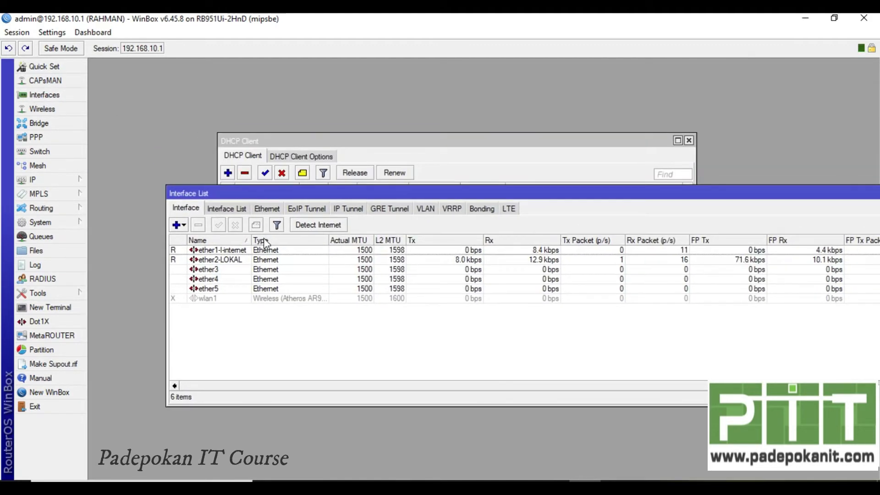
pyautogui.click(206, 252)
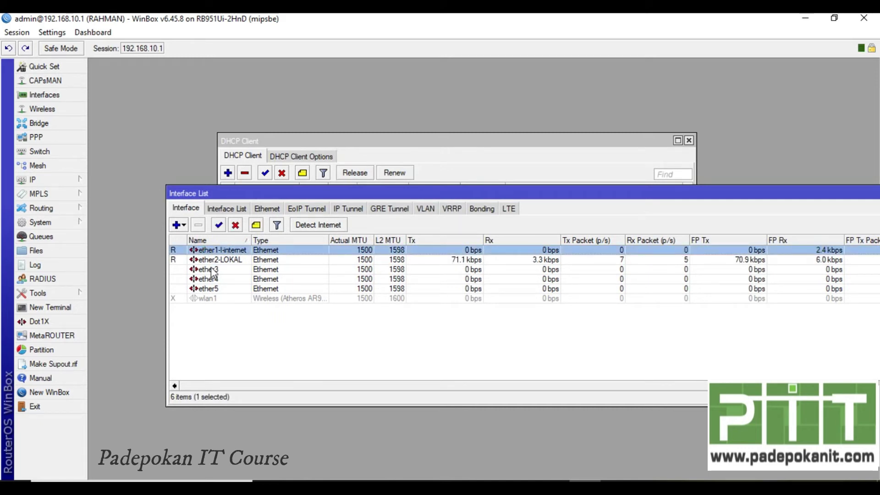
pyautogui.click(211, 260)
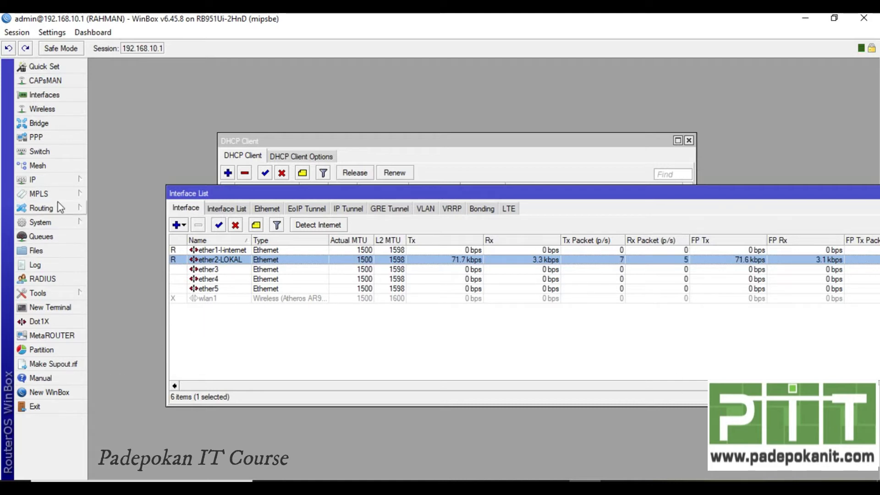
# Step: Set the router's DNS server to 8.8.8.8 and allow remote requests
pyautogui.click(51, 177)
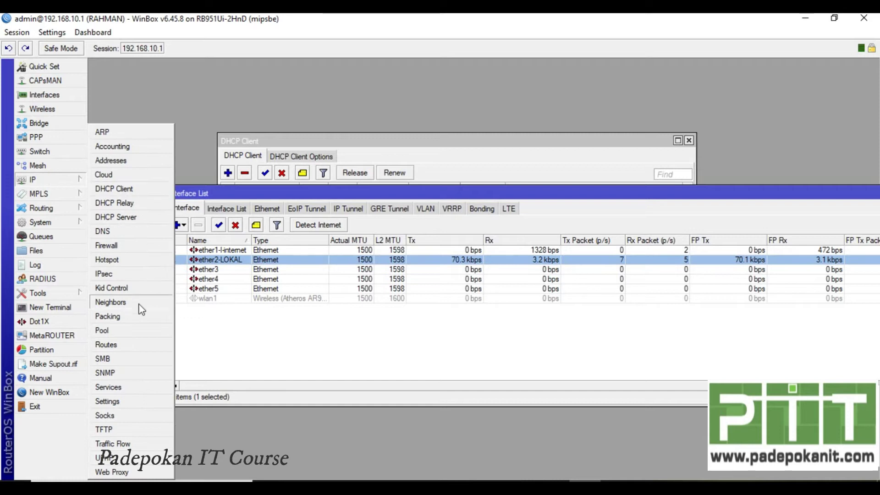
pyautogui.click(106, 231)
pyautogui.click(518, 184)
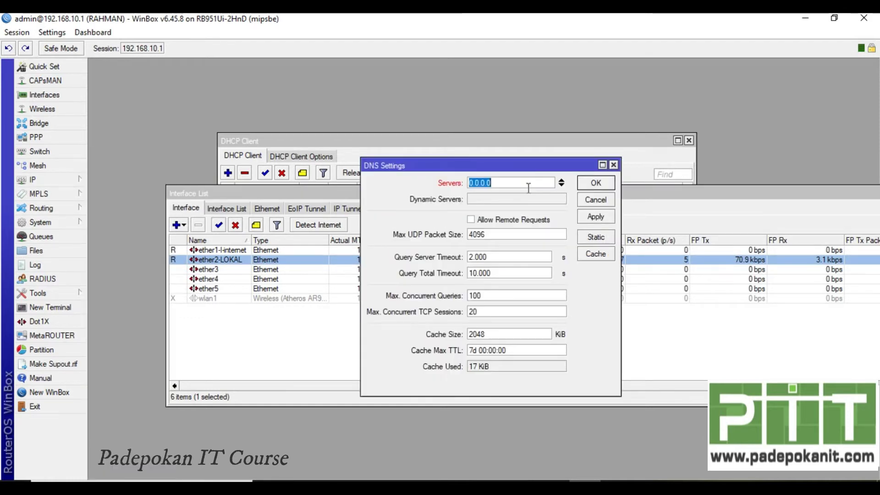
pyautogui.write('8.8.8.8')
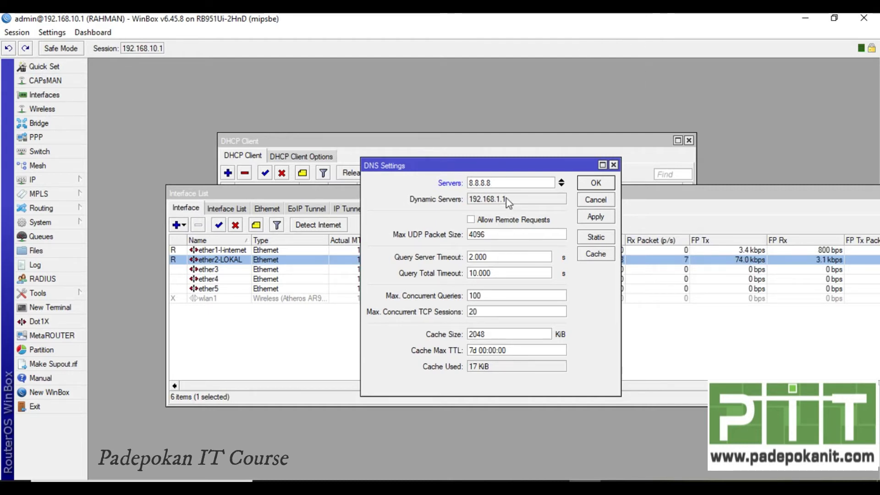
pyautogui.click(531, 222)
pyautogui.click(606, 218)
pyautogui.click(601, 182)
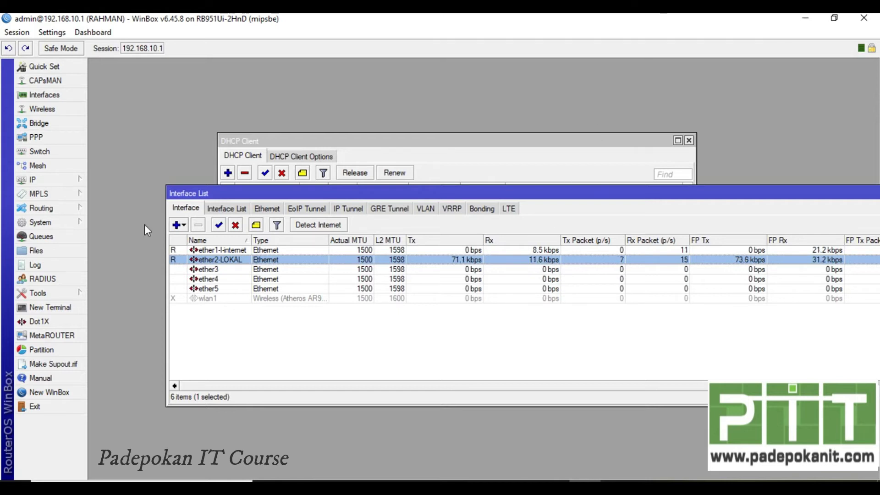
# Step: Open the IP route list and examine the 192.168.1.0/24 route through ether1-I-internet
pyautogui.click(36, 179)
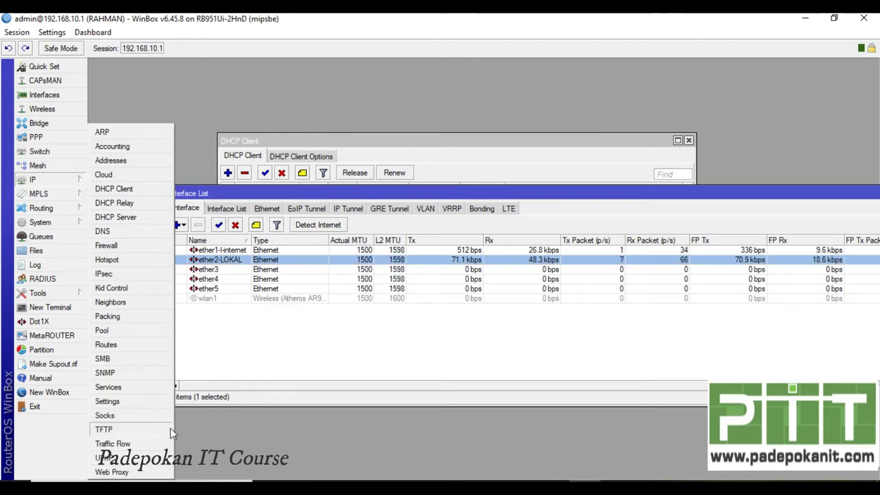
pyautogui.click(127, 346)
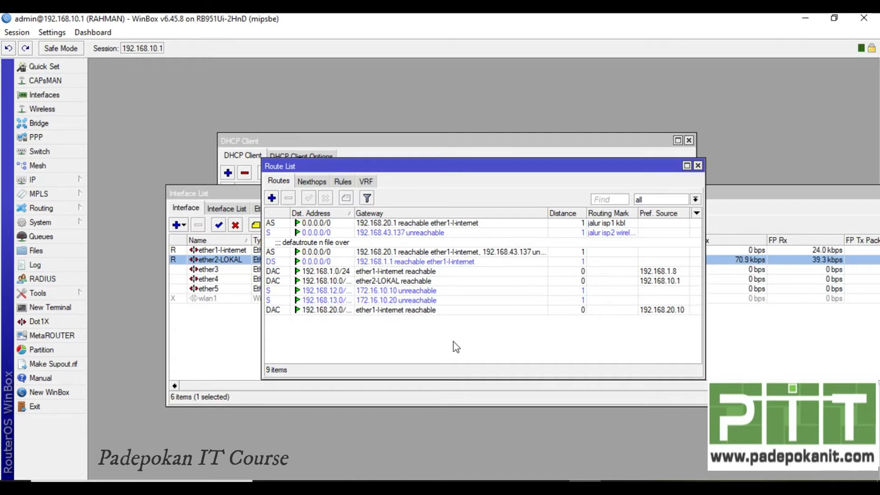
pyautogui.click(397, 273)
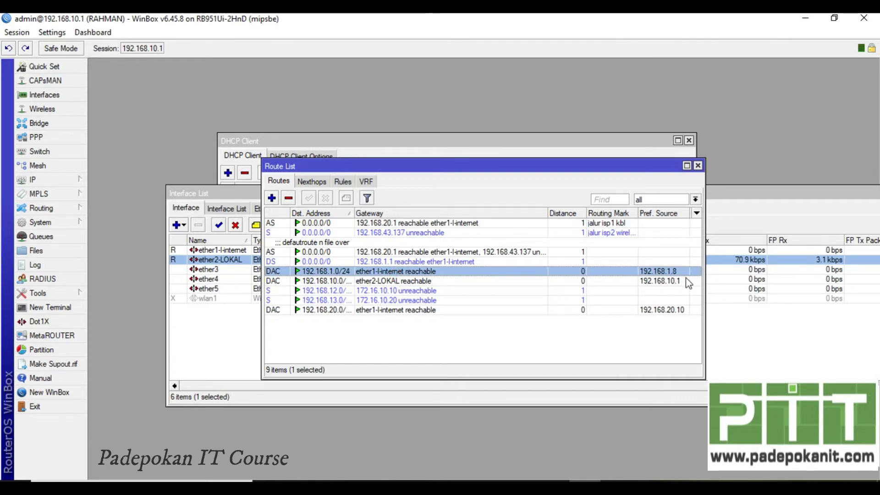
# Step: Test internet connectivity by pinging 8.8.8.8 from a new router terminal, and close the terminal
pyautogui.click(48, 307)
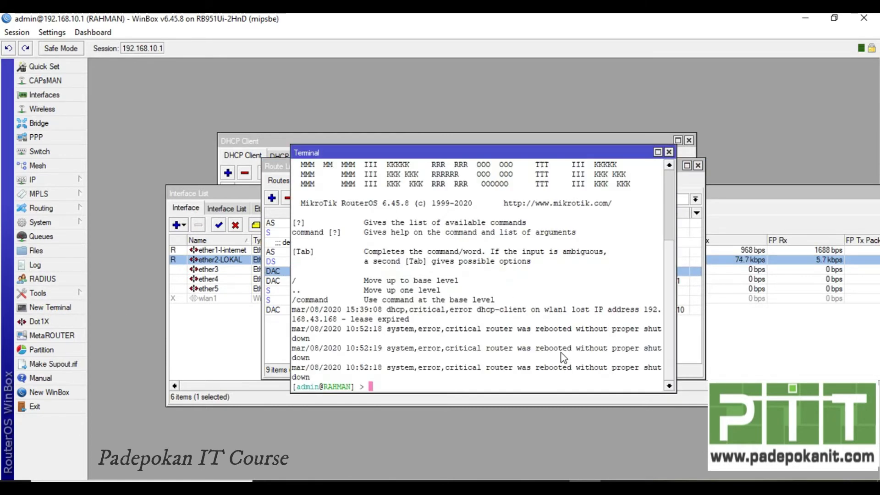
pyautogui.click(25, 193)
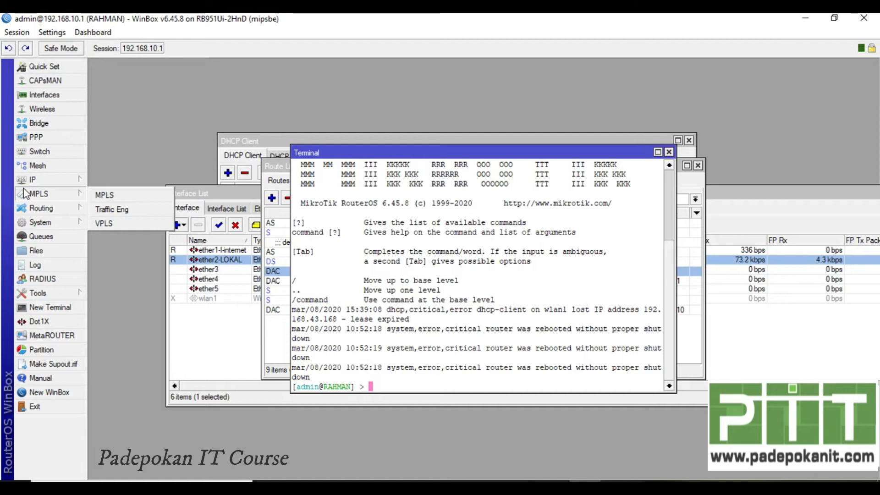
pyautogui.click(403, 380)
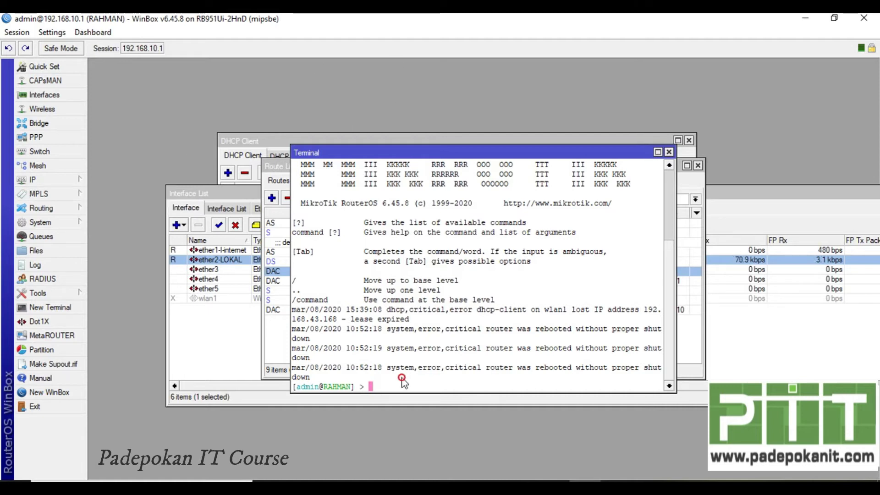
pyautogui.write('ping 8.8.8')
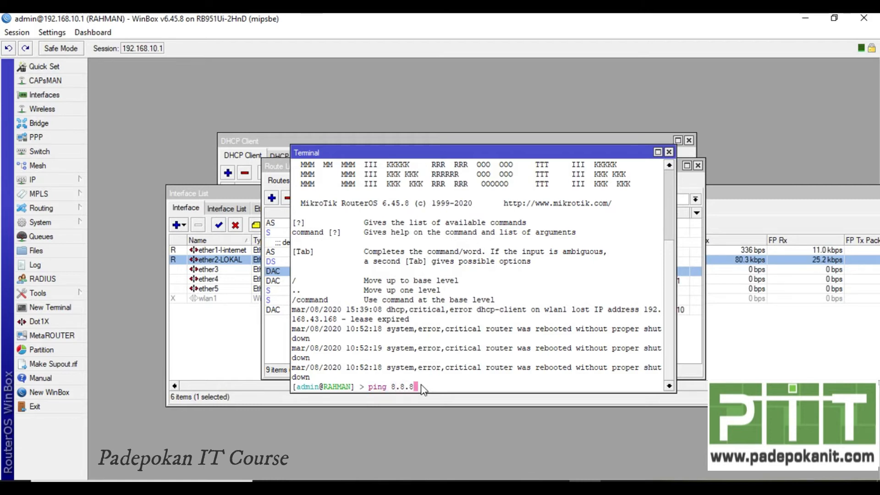
pyautogui.write('.8')
pyautogui.press('Return')
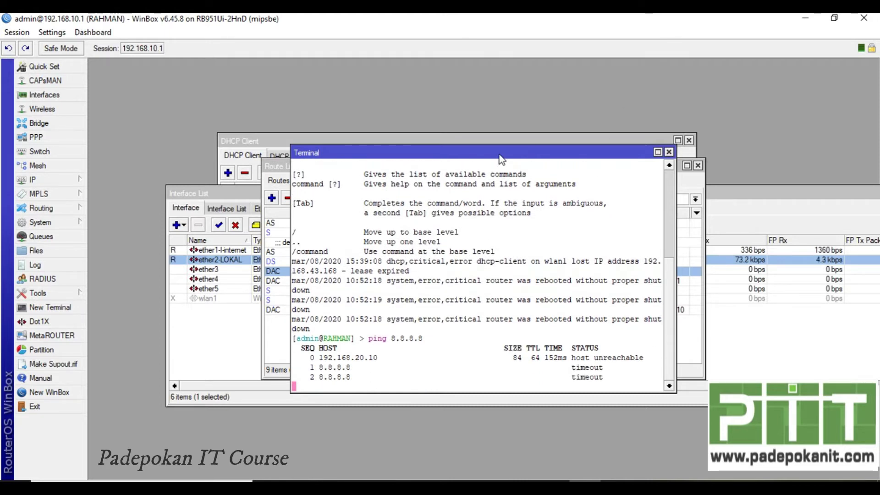
pyautogui.moveTo(501, 153); pyautogui.dragTo(452, 66)
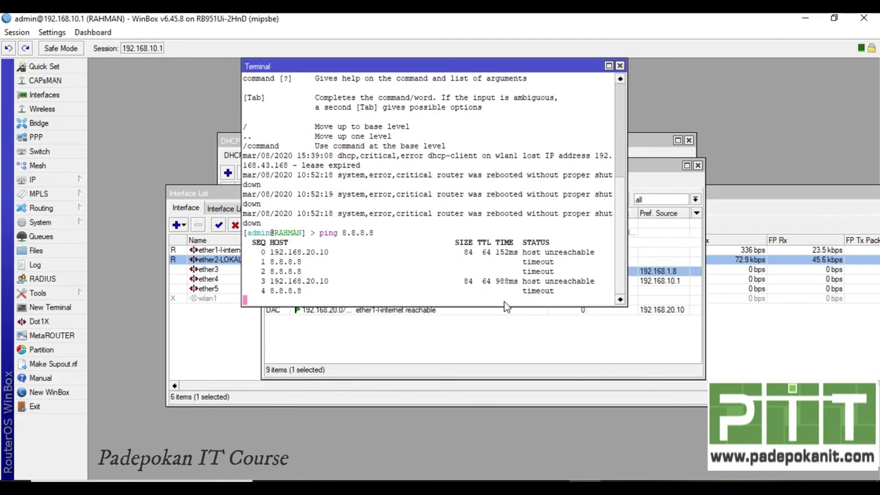
pyautogui.moveTo(504, 306); pyautogui.dragTo(507, 336)
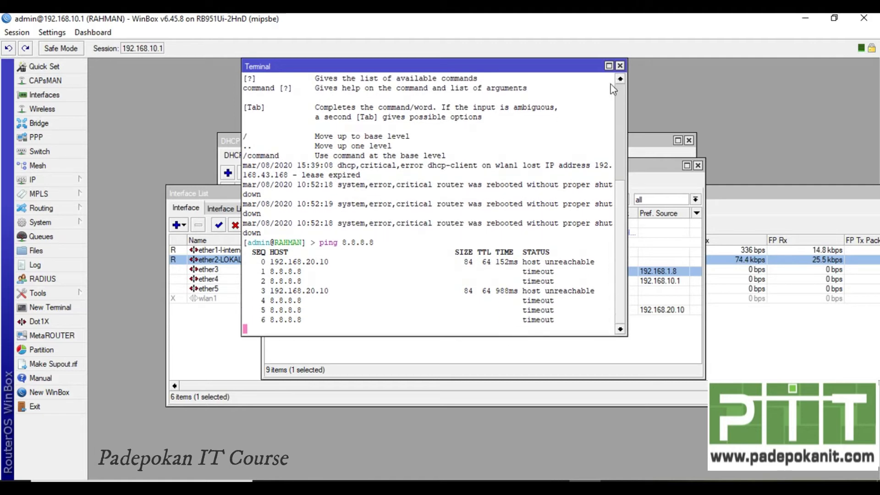
pyautogui.click(620, 65)
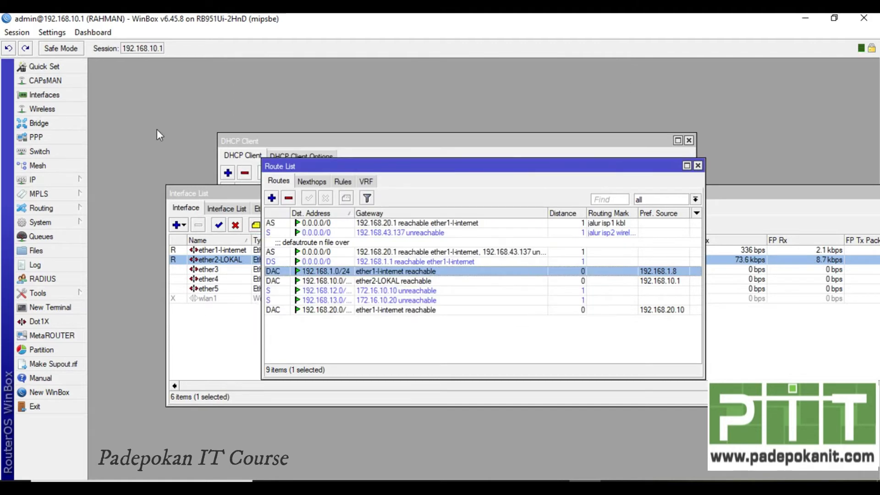
# Step: Disable the default routes marked "jalur isp1 kbl" and commented "defautroute n file over" in the route list
pyautogui.click(425, 225)
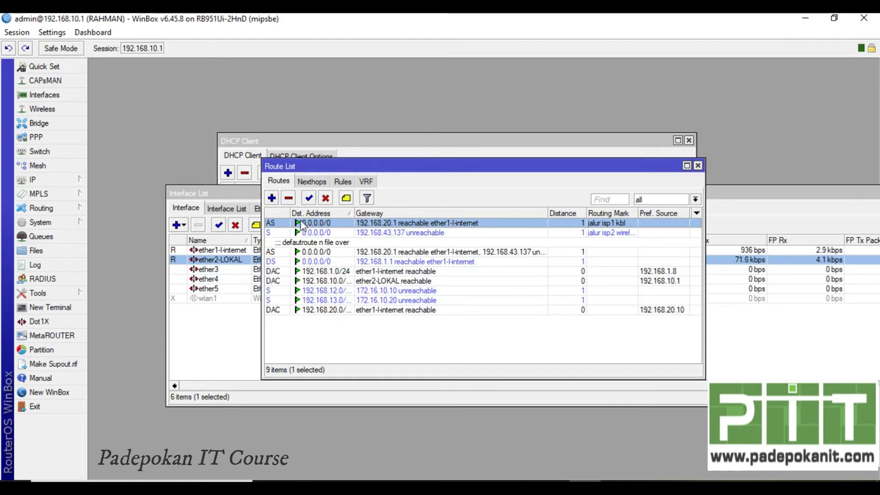
pyautogui.click(325, 198)
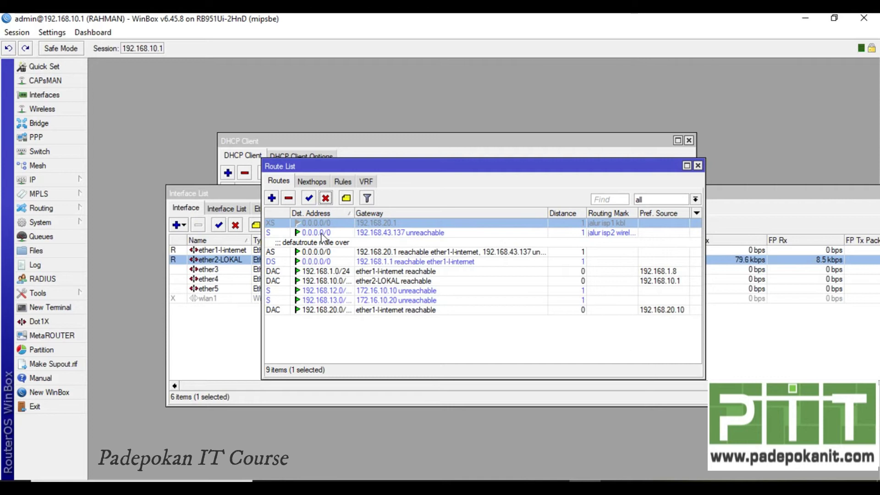
pyautogui.click(409, 271)
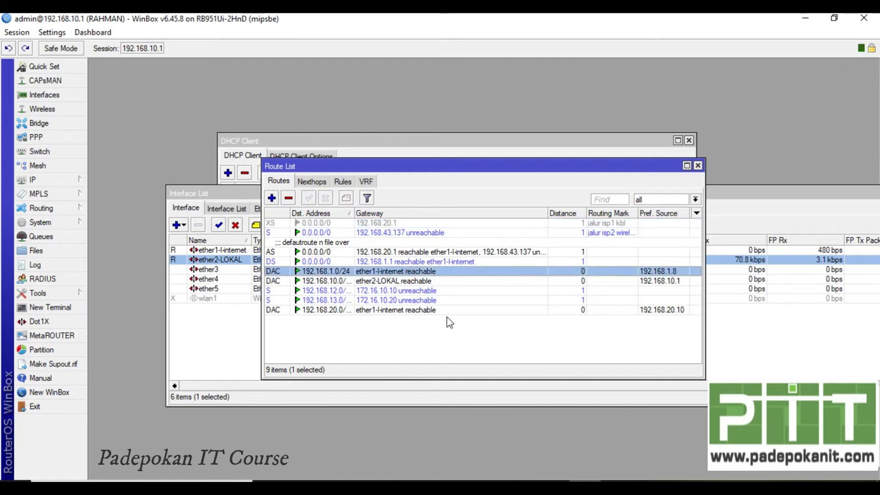
pyautogui.click(439, 253)
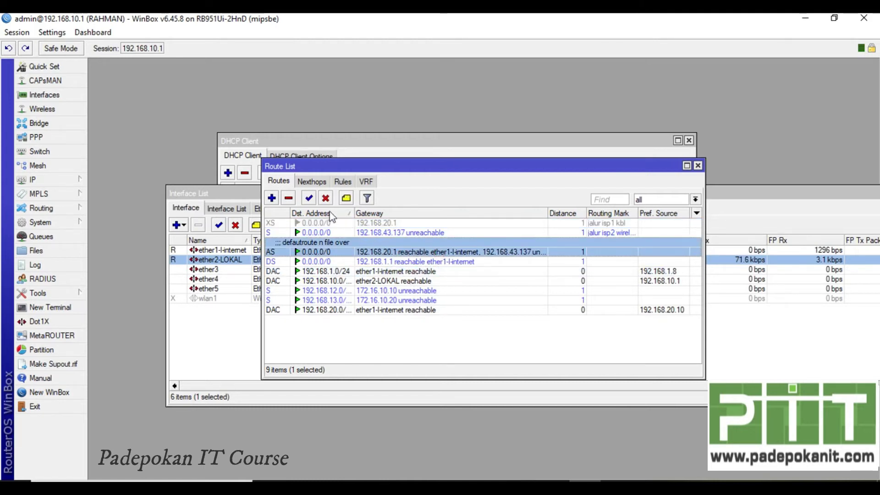
pyautogui.click(325, 198)
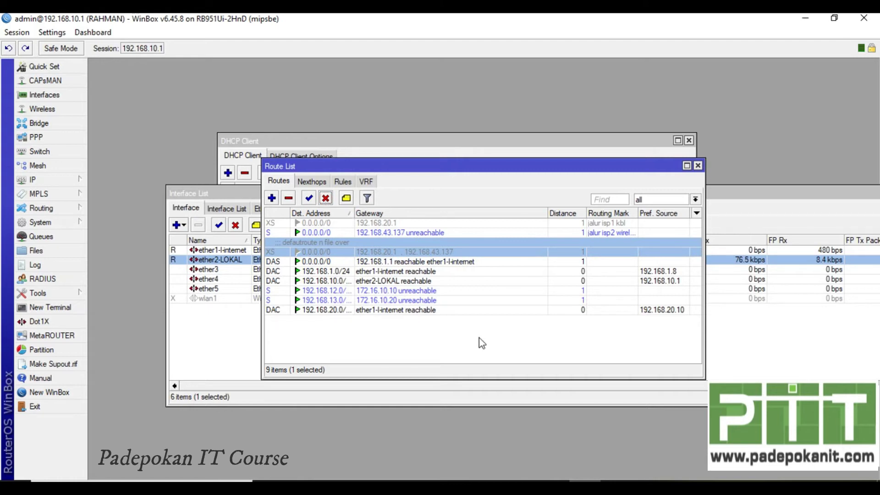
# Step: Ping 8.8.8.8 again from a new terminal to retest the internet connection
pyautogui.click(58, 307)
pyautogui.write('ping 8.8.8.8')
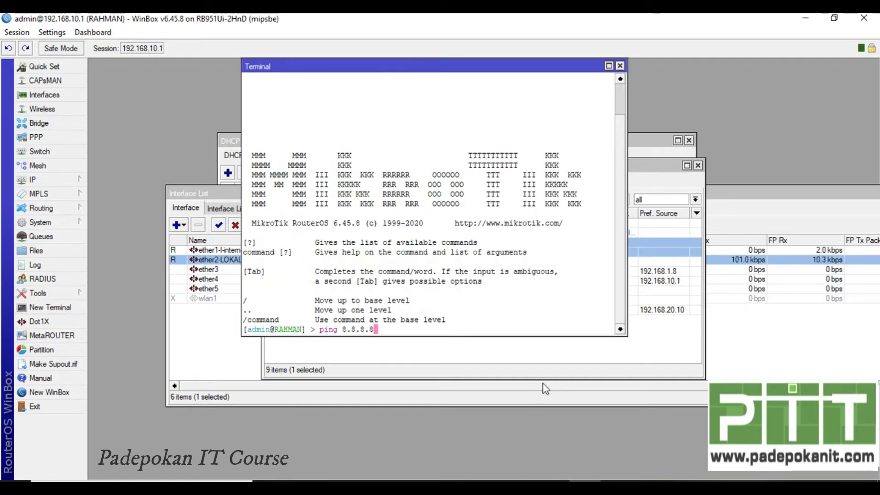
pyautogui.press('Return')
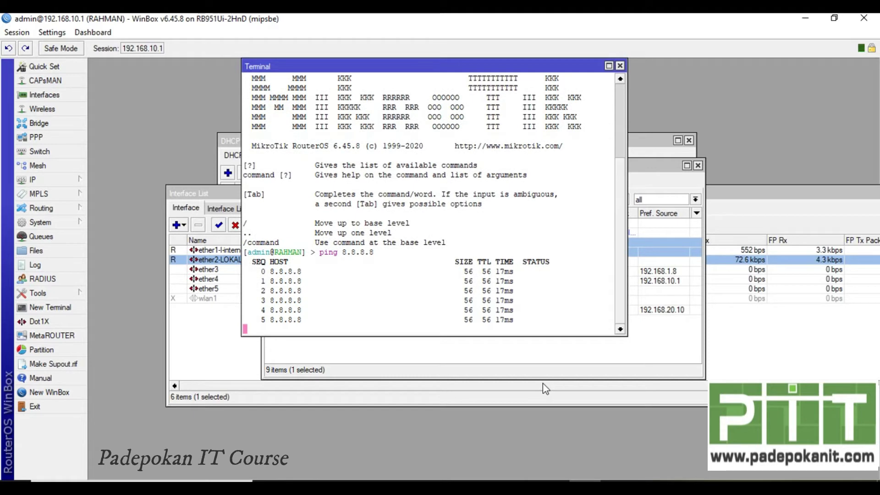
# Step: Stop the running ping and close the terminal, the route list and the interface list
pyautogui.hotkey('ctrl', 'c')
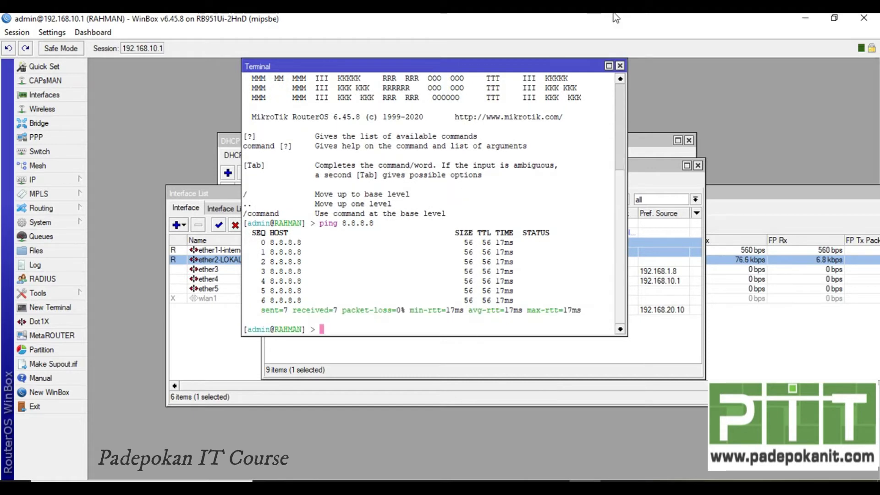
pyautogui.click(620, 65)
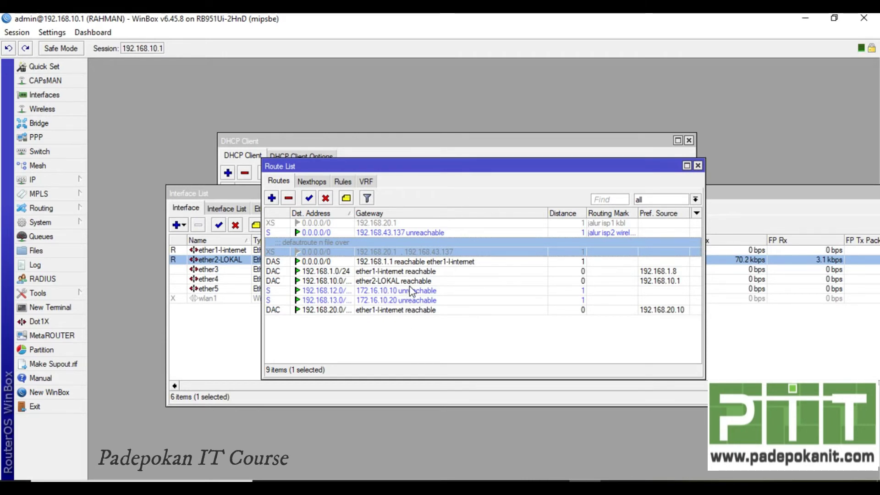
pyautogui.click(524, 275)
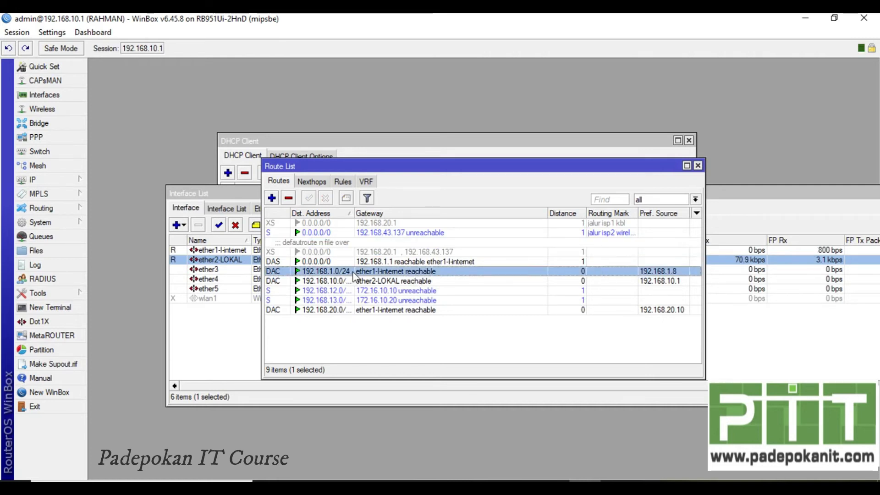
pyautogui.moveTo(355, 277)
pyautogui.click(698, 166)
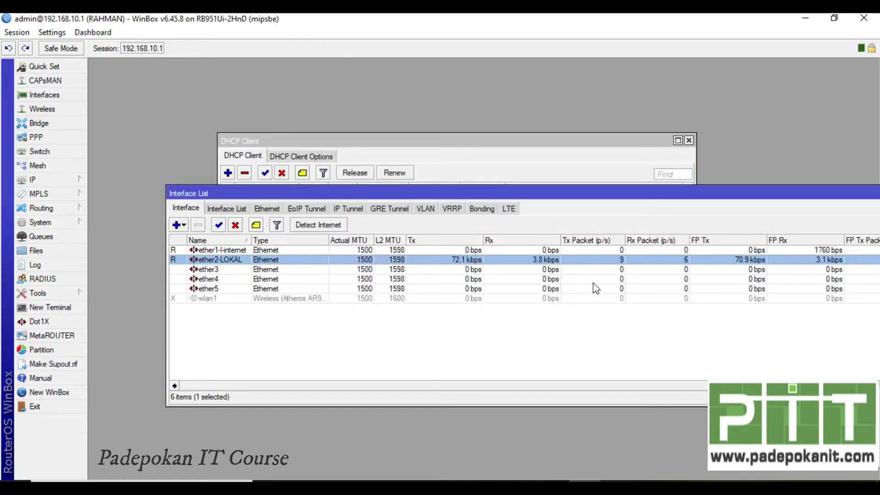
pyautogui.moveTo(819, 193); pyautogui.dragTo(663, 192)
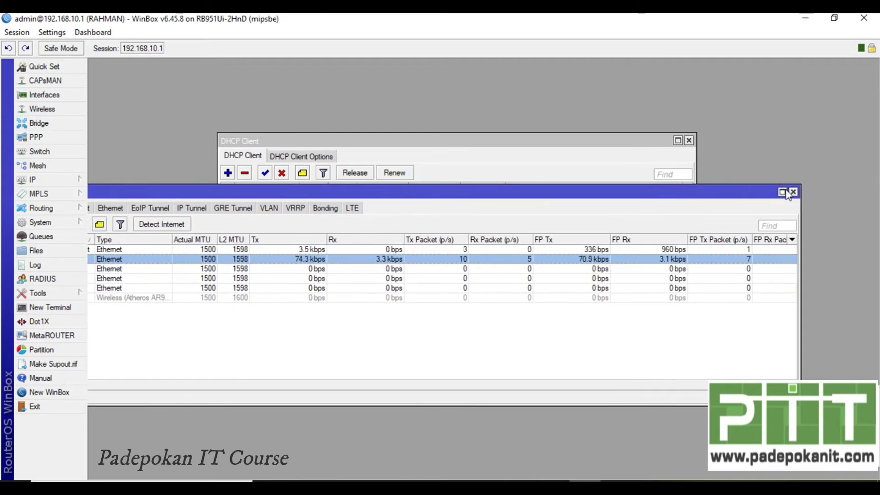
pyautogui.click(793, 193)
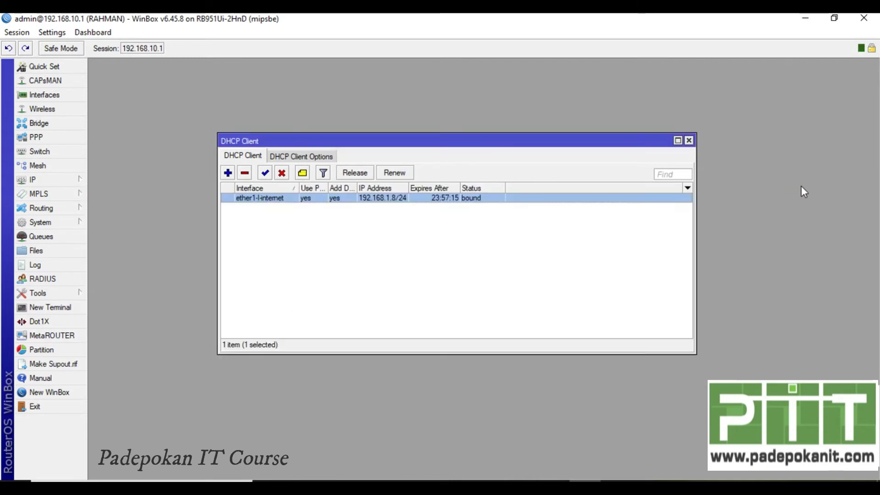
# Step: Create a new bridge interface named bridge-wifi
pyautogui.click(51, 125)
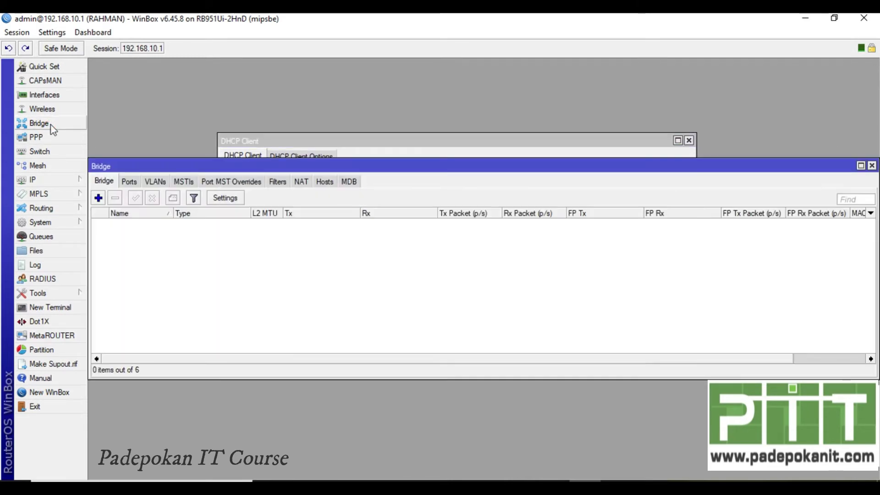
pyautogui.click(98, 198)
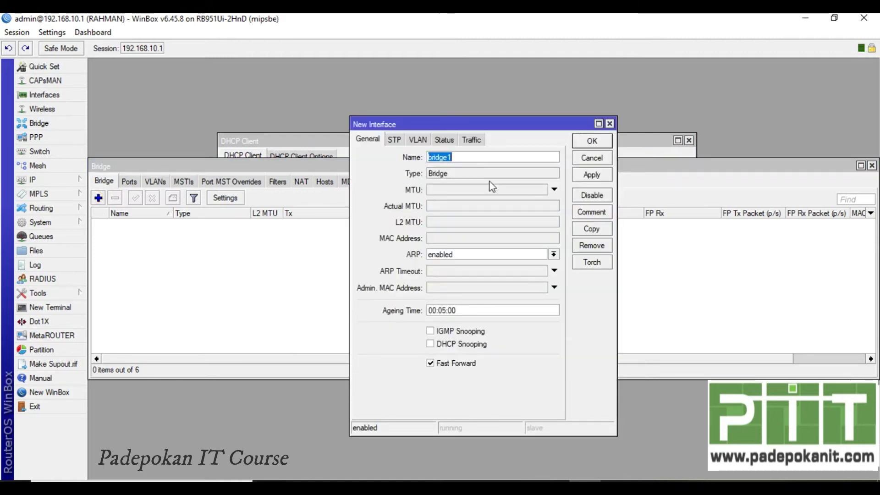
pyautogui.write('bridge-wifi')
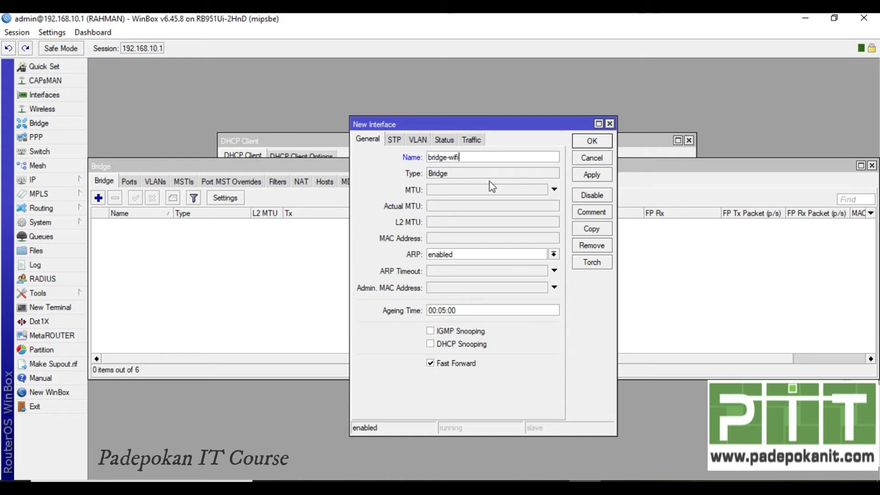
pyautogui.click(591, 141)
# Step: Add ether2-LOKAL as a port of the bridge-wifi bridge
pyautogui.click(129, 181)
pyautogui.click(98, 200)
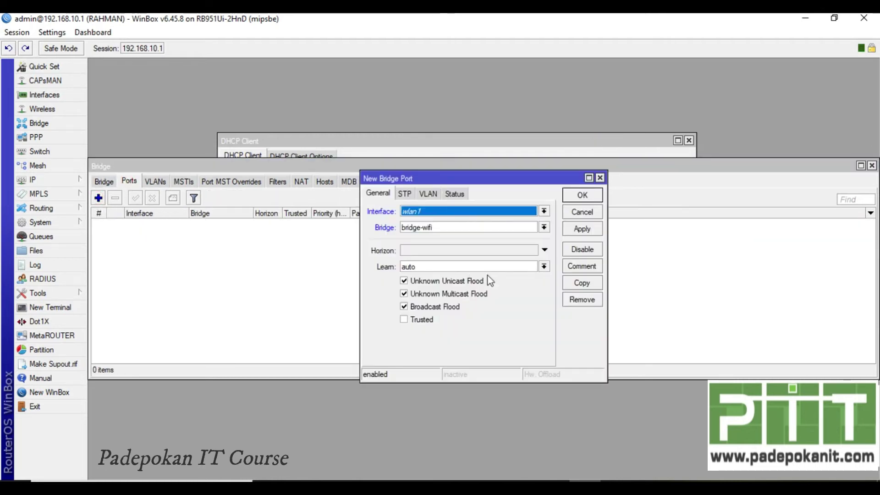
pyautogui.click(544, 212)
pyautogui.click(470, 247)
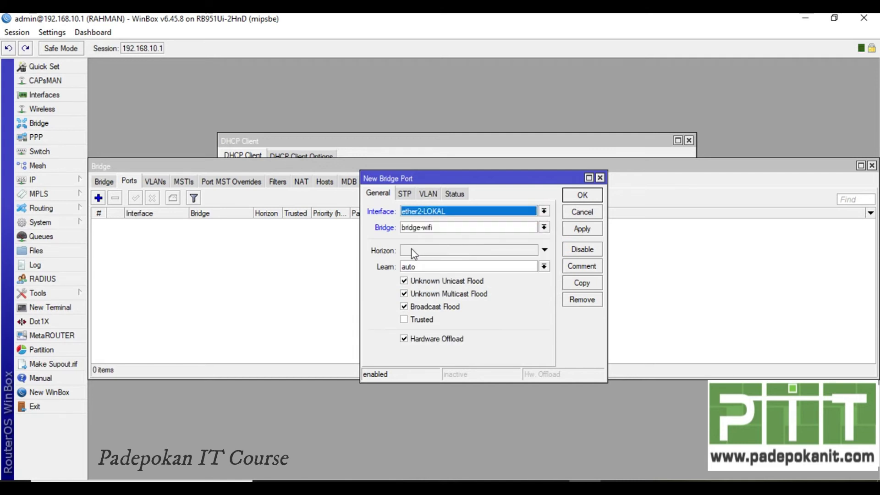
pyautogui.click(578, 229)
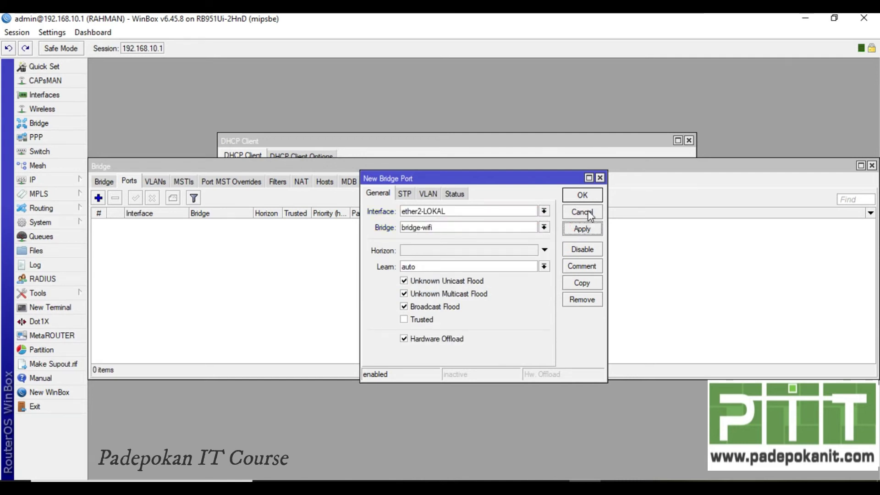
pyautogui.click(581, 196)
pyautogui.click(582, 195)
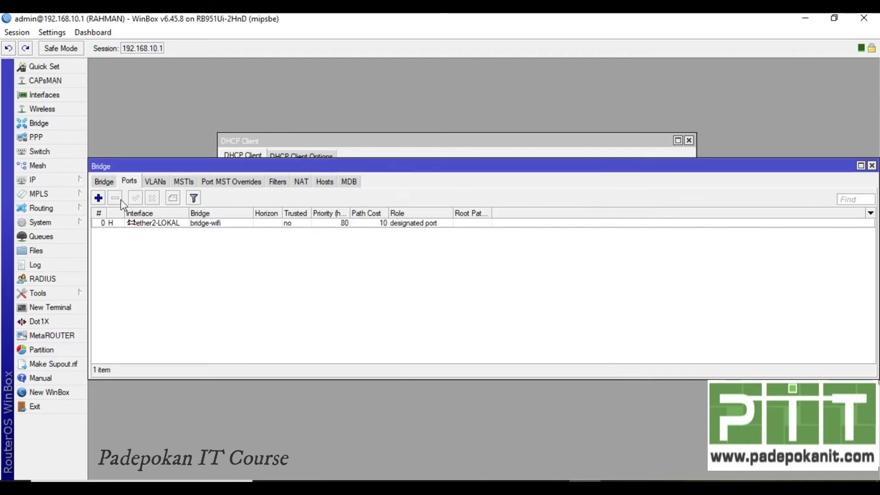
# Step: Add ether3 as a port of the bridge-wifi bridge
pyautogui.click(98, 198)
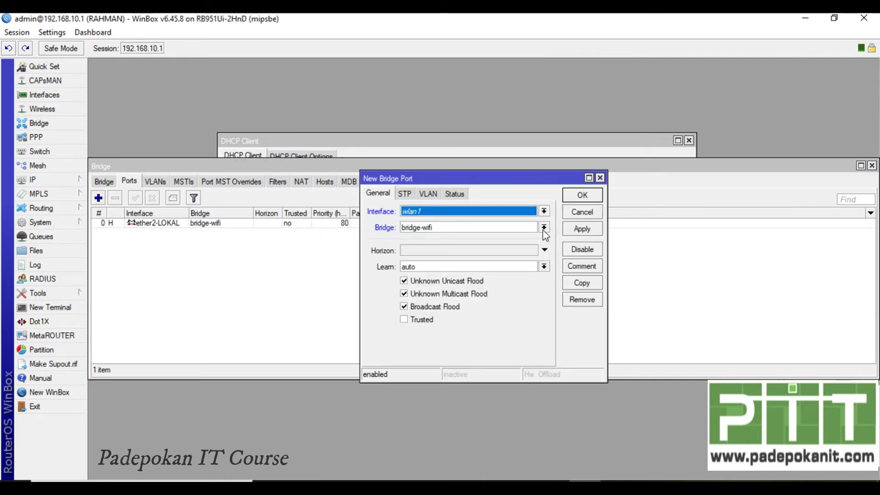
pyautogui.click(544, 211)
pyautogui.click(483, 257)
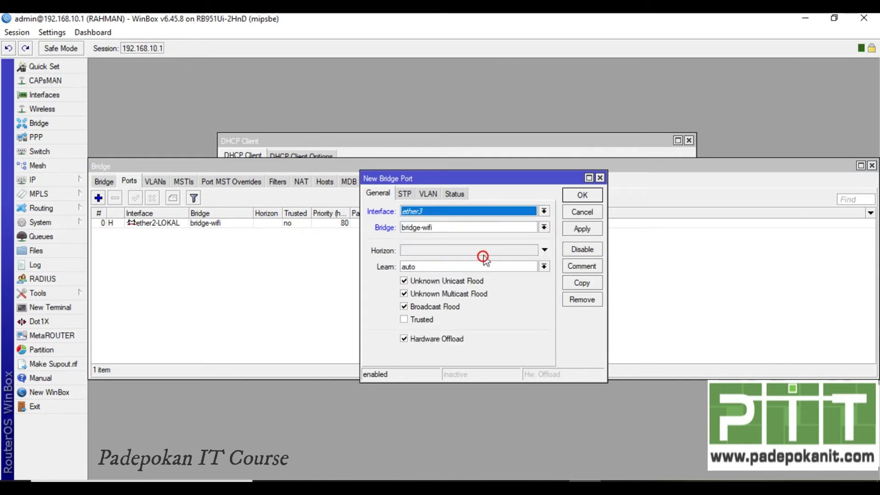
pyautogui.click(584, 227)
pyautogui.click(591, 199)
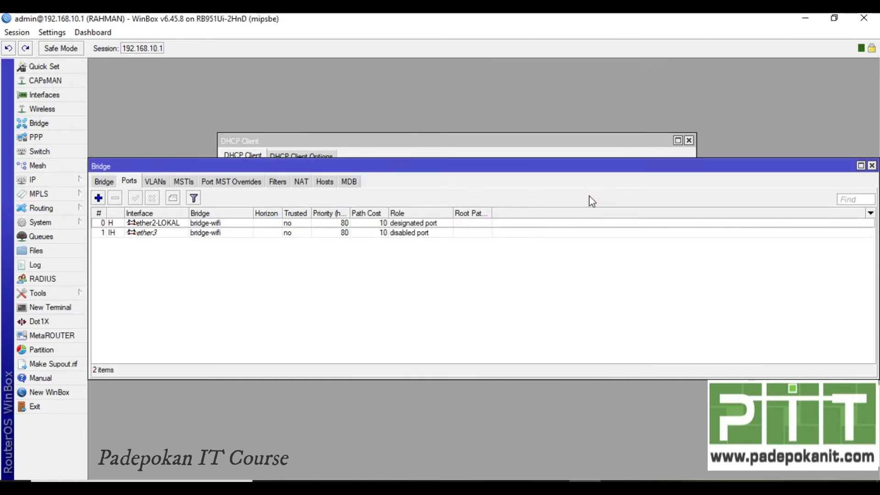
# Step: Add ether4 as a port of the bridge-wifi bridge
pyautogui.click(98, 198)
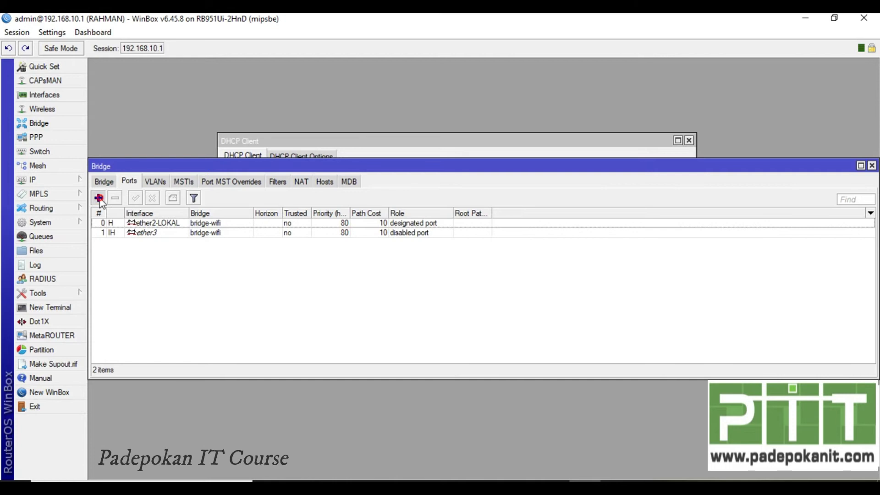
pyautogui.click(544, 228)
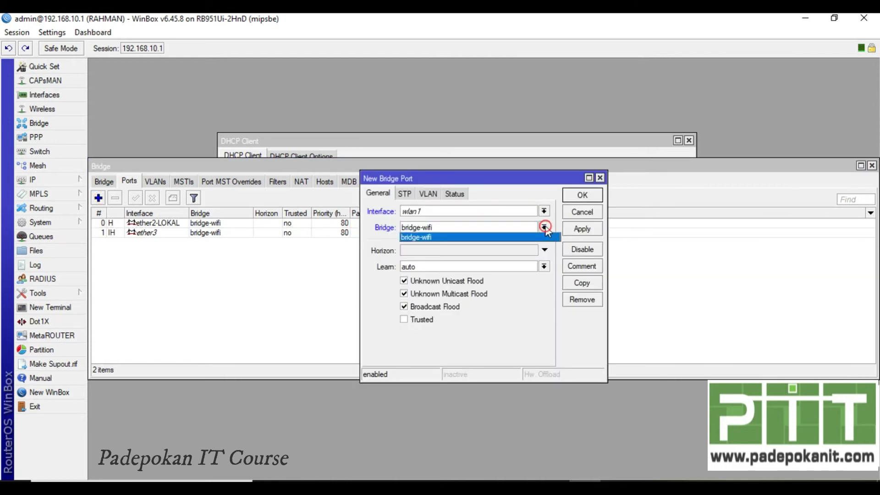
pyautogui.click(544, 211)
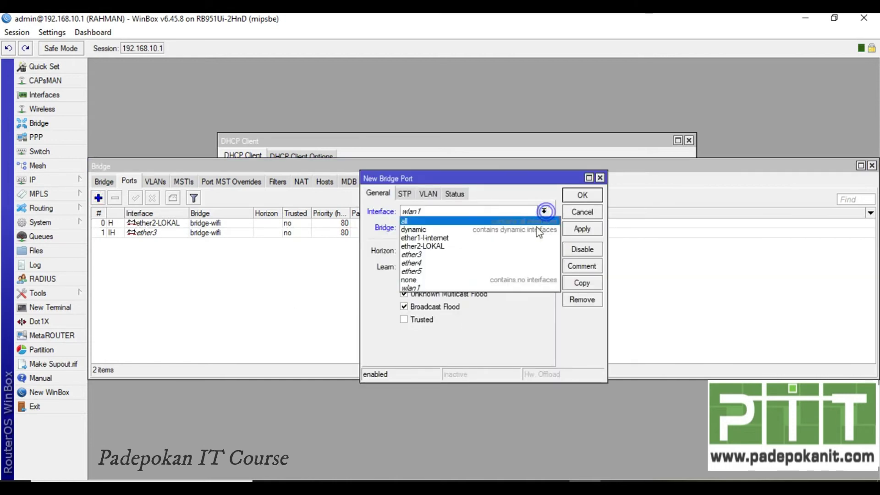
pyautogui.click(477, 264)
pyautogui.click(586, 233)
pyautogui.click(581, 196)
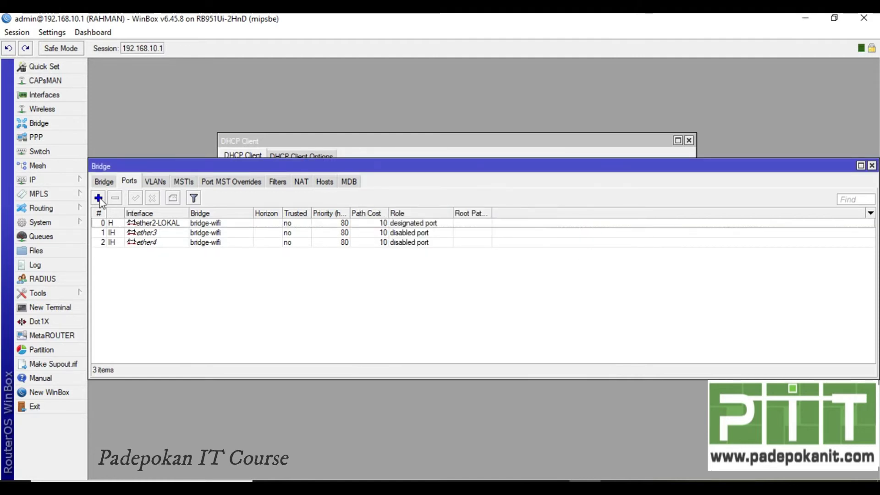
# Step: Add ether5 as a port of the bridge-wifi bridge
pyautogui.click(99, 198)
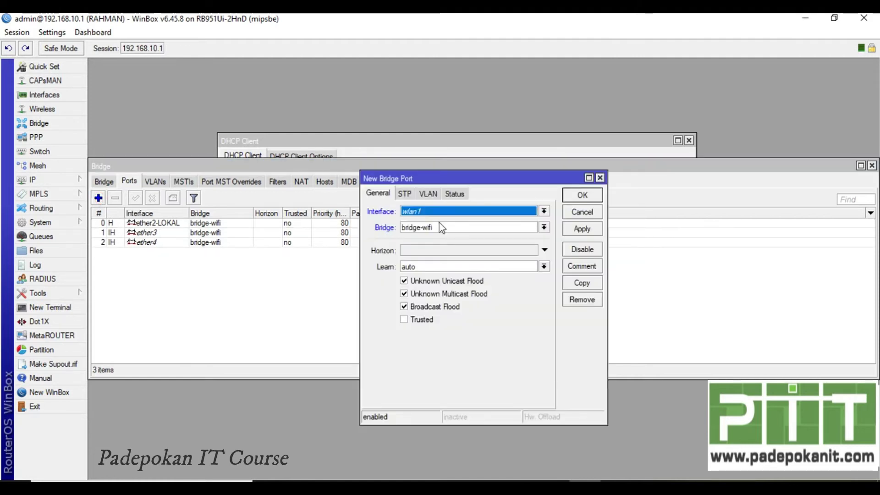
pyautogui.click(544, 212)
pyautogui.click(542, 209)
pyautogui.click(544, 230)
pyautogui.click(528, 196)
pyautogui.click(544, 209)
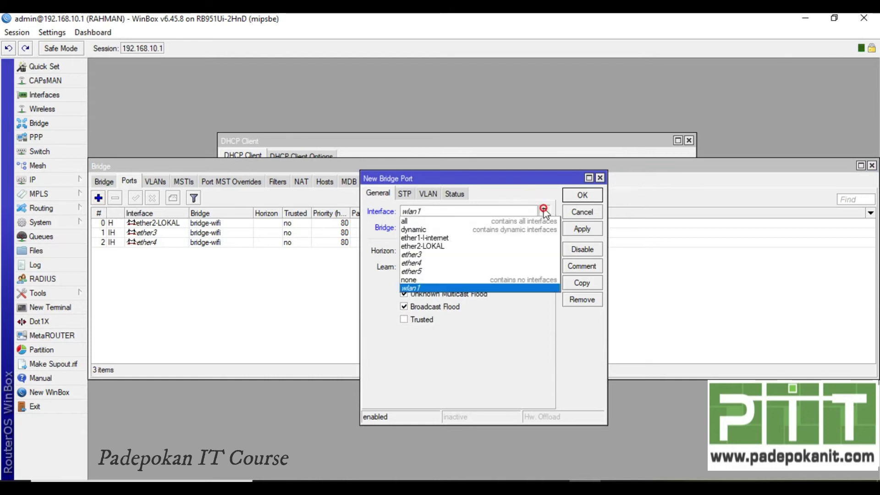
pyautogui.click(447, 271)
pyautogui.click(583, 228)
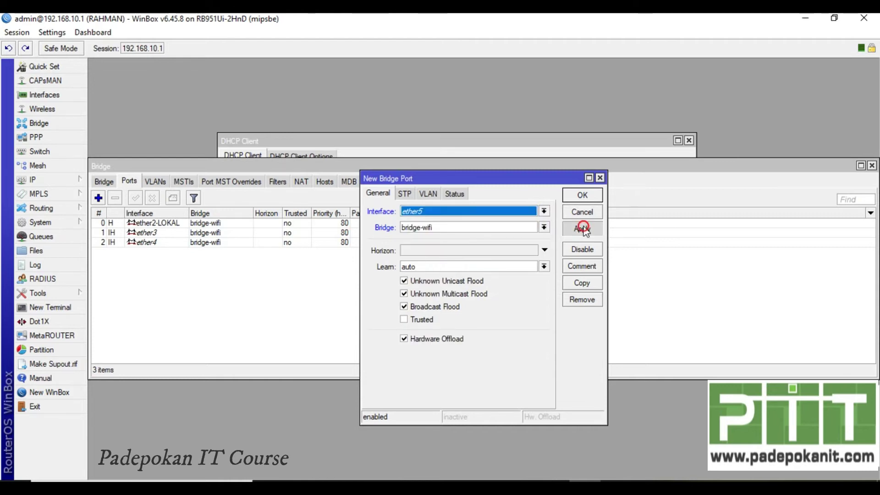
pyautogui.click(582, 195)
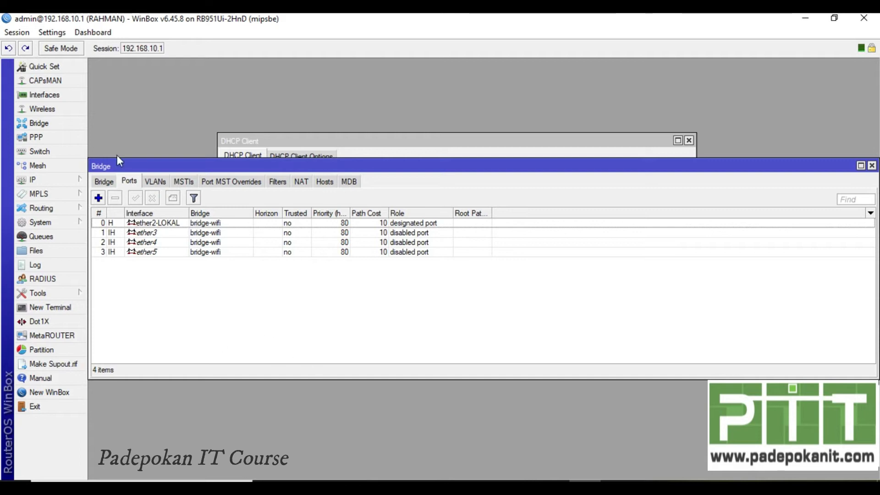
# Step: Check bridge-wifi in the interface list and assign it the IP address 192.168.99.1/24
pyautogui.click(51, 94)
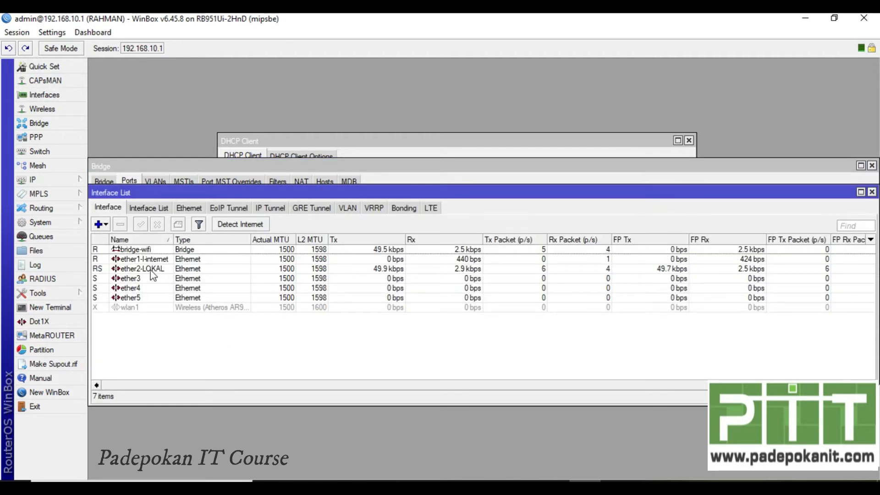
pyautogui.click(146, 251)
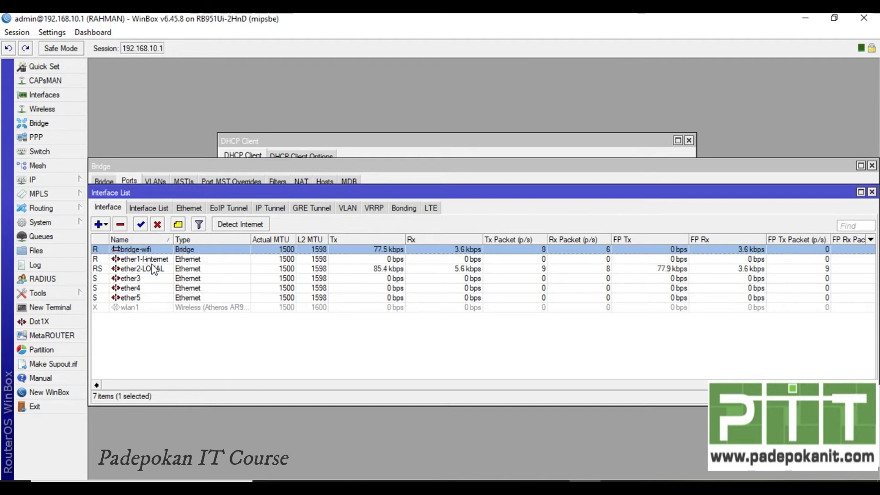
pyautogui.click(32, 180)
pyautogui.click(128, 161)
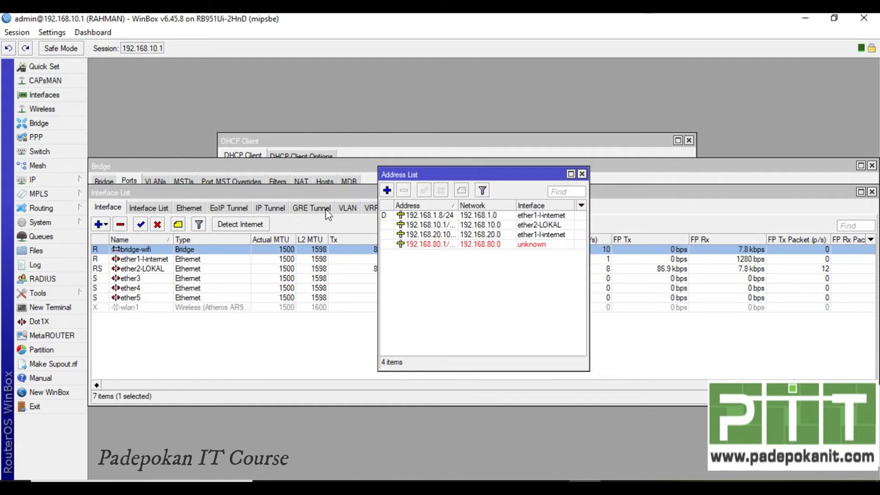
pyautogui.moveTo(589, 304); pyautogui.dragTo(783, 298)
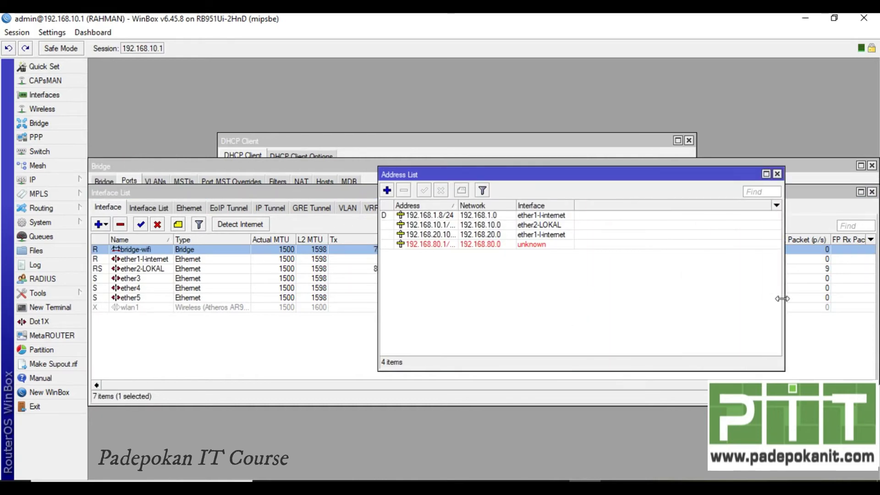
pyautogui.click(387, 191)
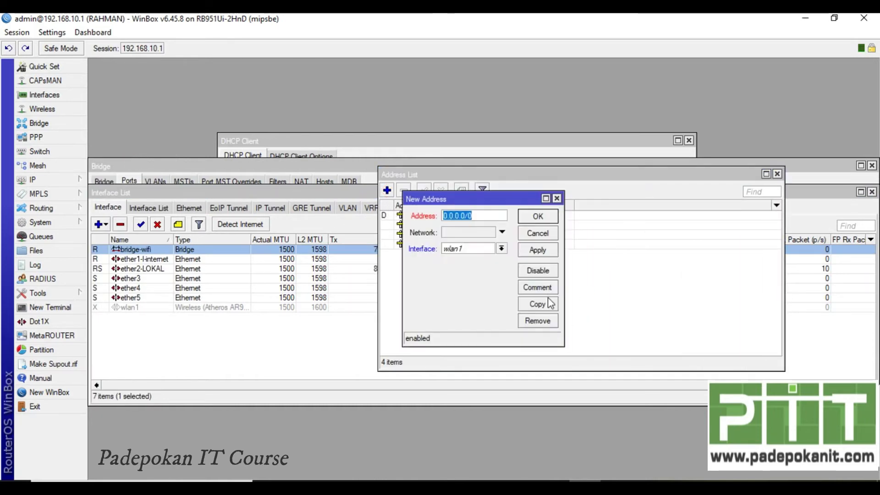
pyautogui.write('19')
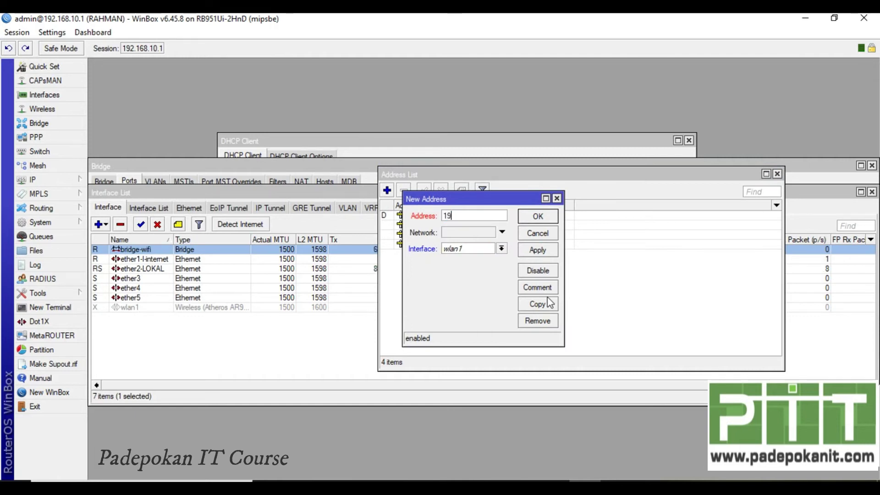
pyautogui.write('2.168.99.1/24')
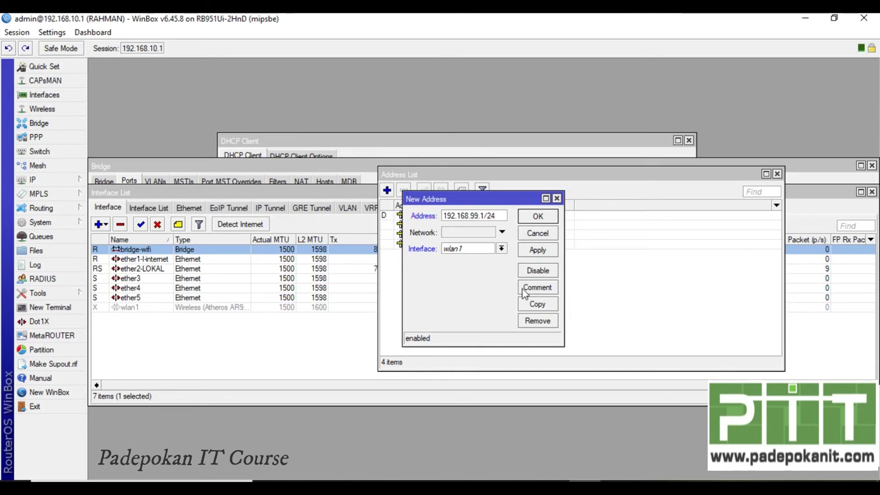
pyautogui.click(502, 248)
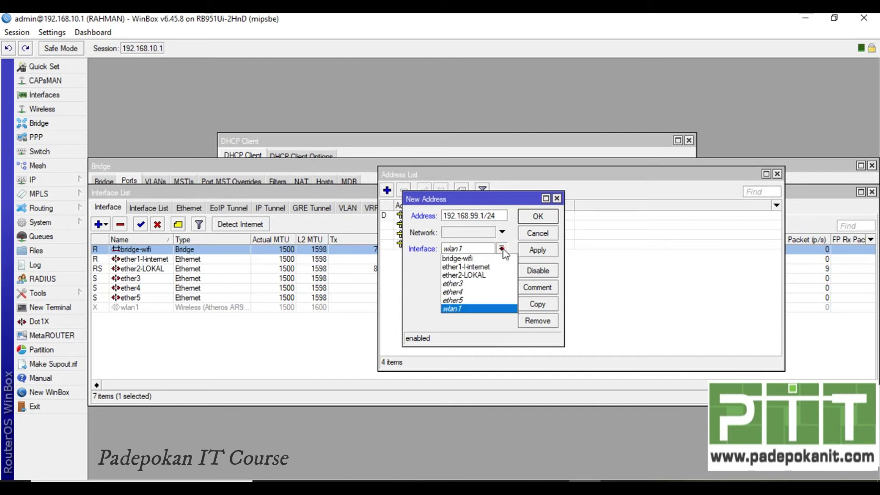
pyautogui.click(477, 259)
pyautogui.click(537, 250)
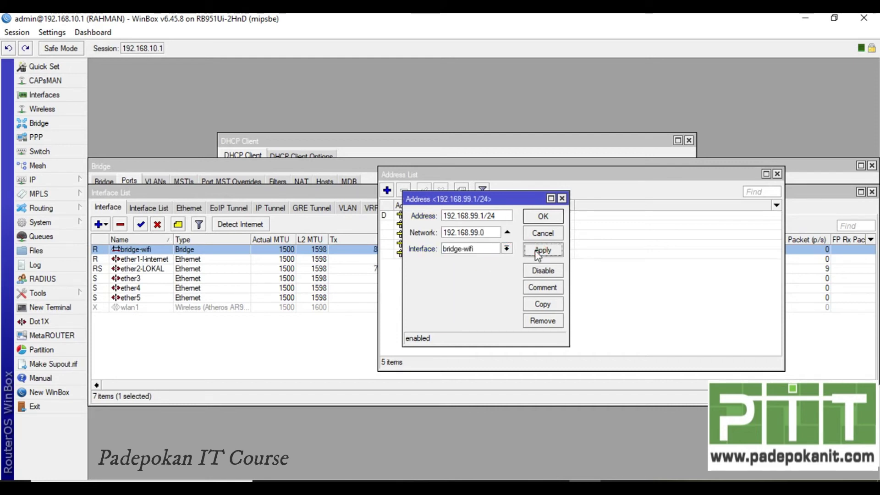
pyautogui.click(543, 217)
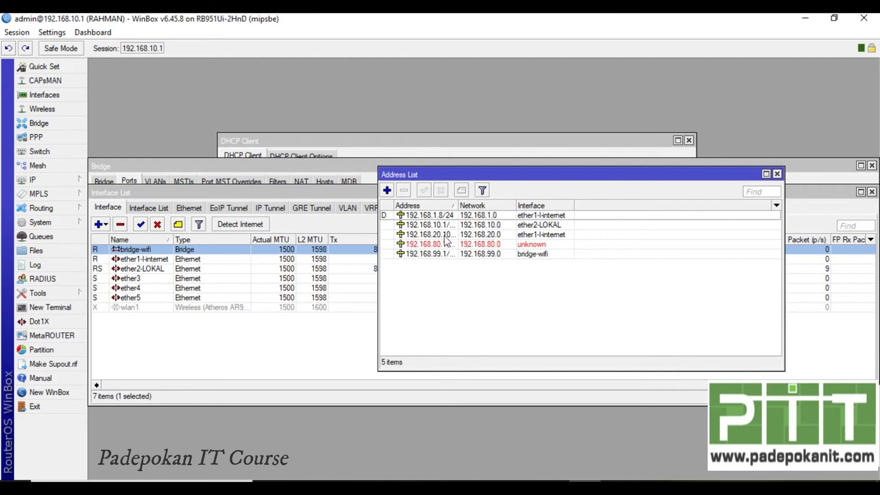
# Step: Check the address entry assigned to bridge-wifi in the IP address list
pyautogui.doubleClick(534, 254)
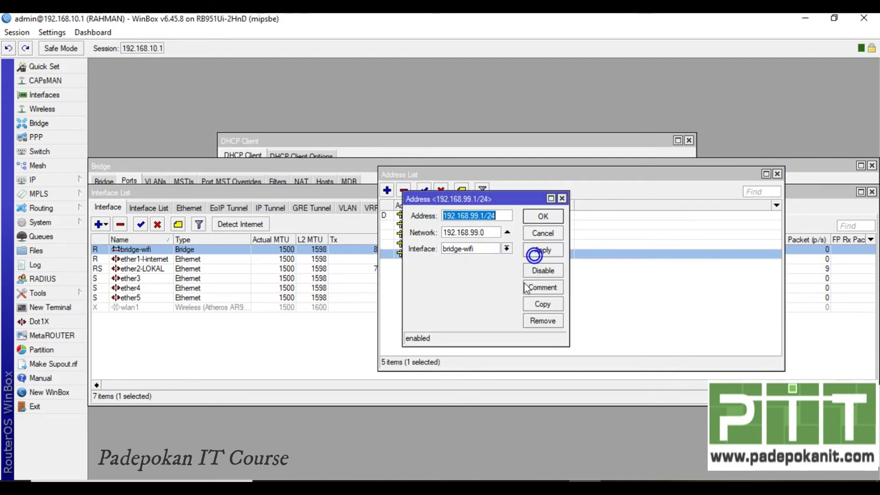
pyautogui.click(555, 219)
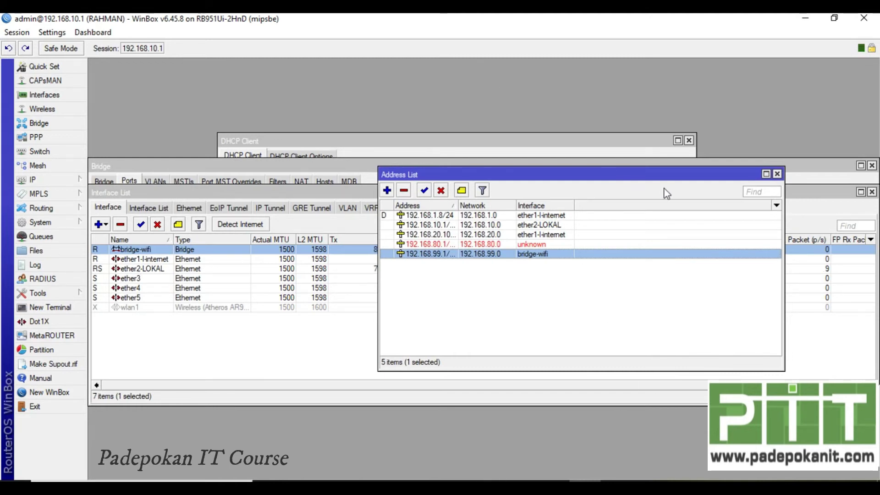
# Step: Add a firewall NAT rule with chain srcnat, out interface ether1-I-internet and action masquerade
pyautogui.click(42, 179)
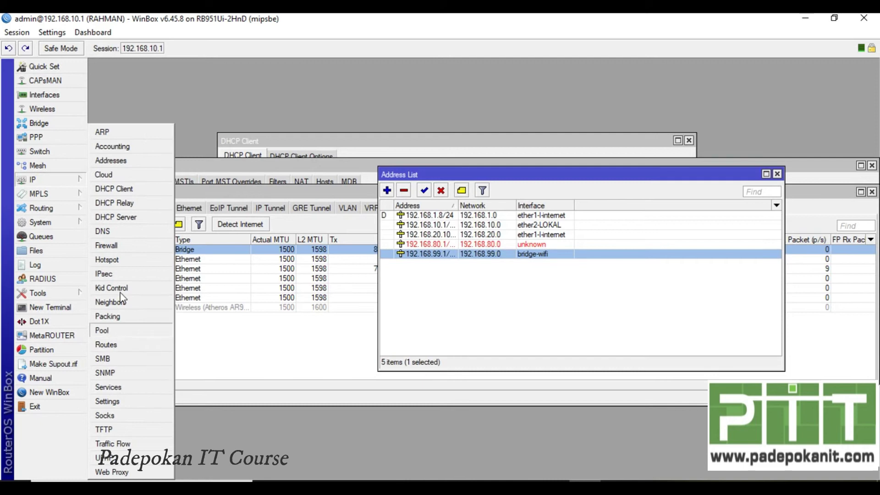
pyautogui.click(112, 245)
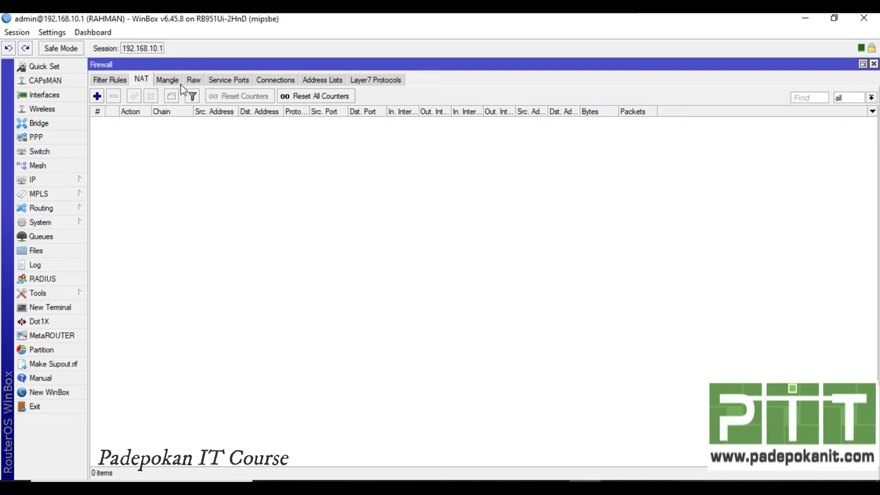
pyautogui.click(97, 96)
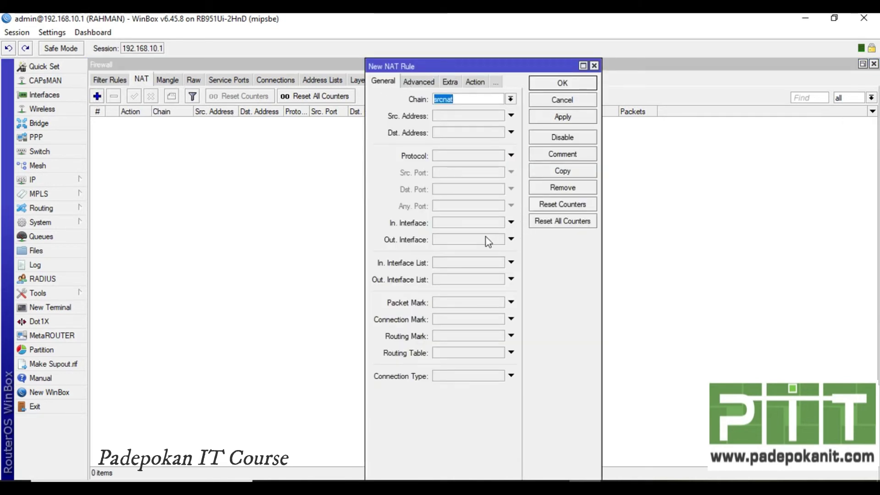
pyautogui.click(511, 239)
pyautogui.click(500, 239)
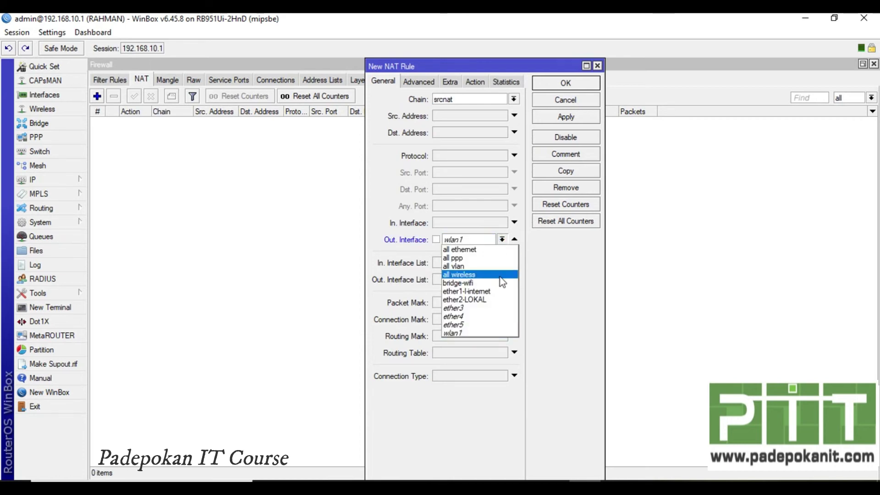
pyautogui.click(493, 292)
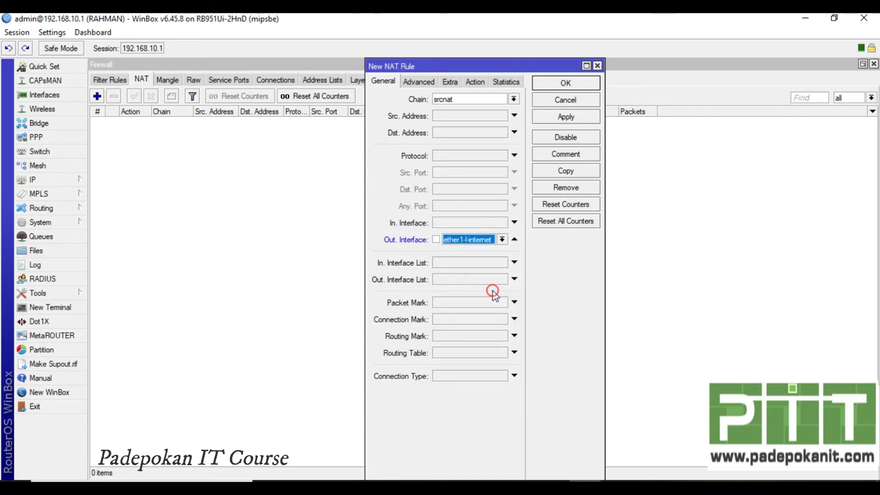
pyautogui.click(475, 82)
pyautogui.click(476, 99)
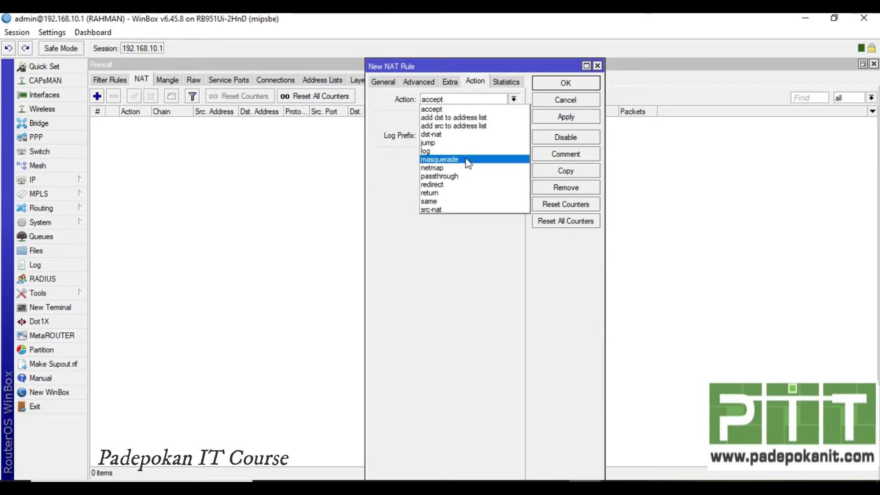
pyautogui.click(468, 159)
pyautogui.click(553, 120)
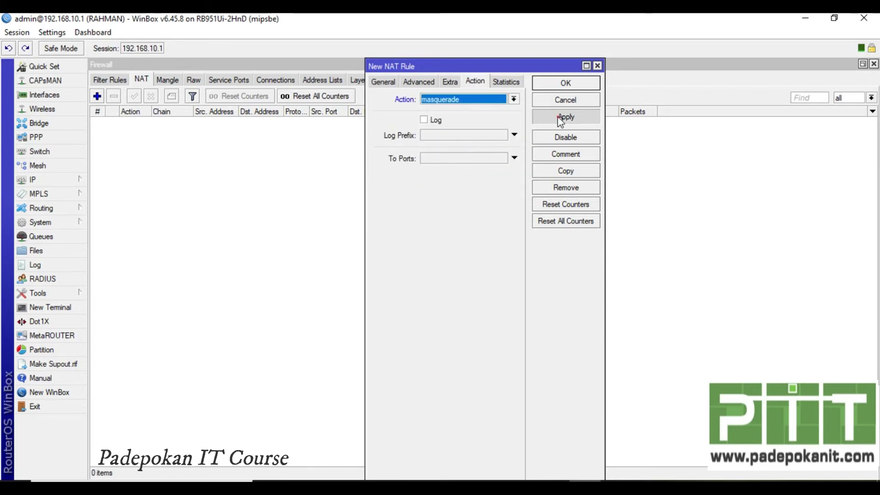
pyautogui.click(579, 86)
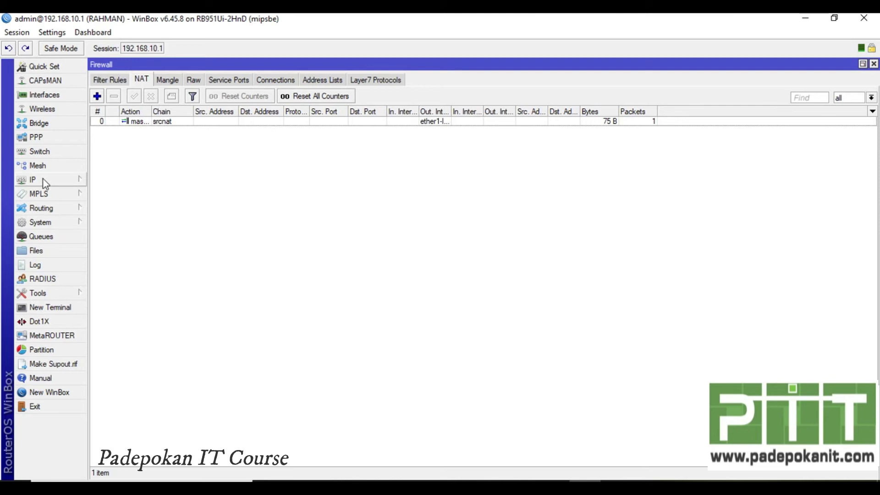
pyautogui.click(69, 181)
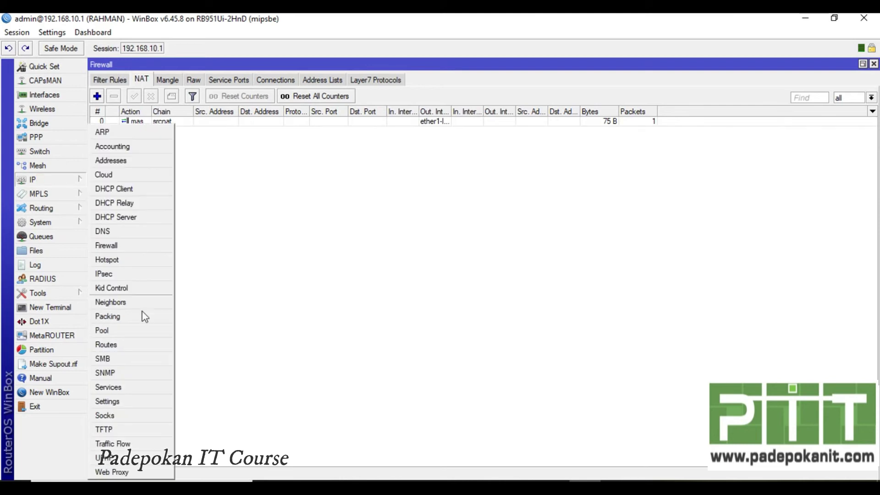
pyautogui.click(131, 221)
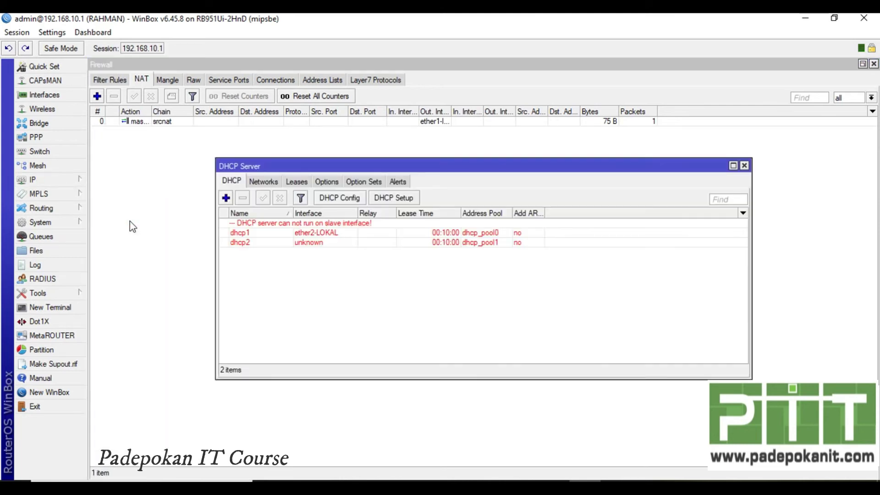
pyautogui.click(409, 198)
pyautogui.click(557, 266)
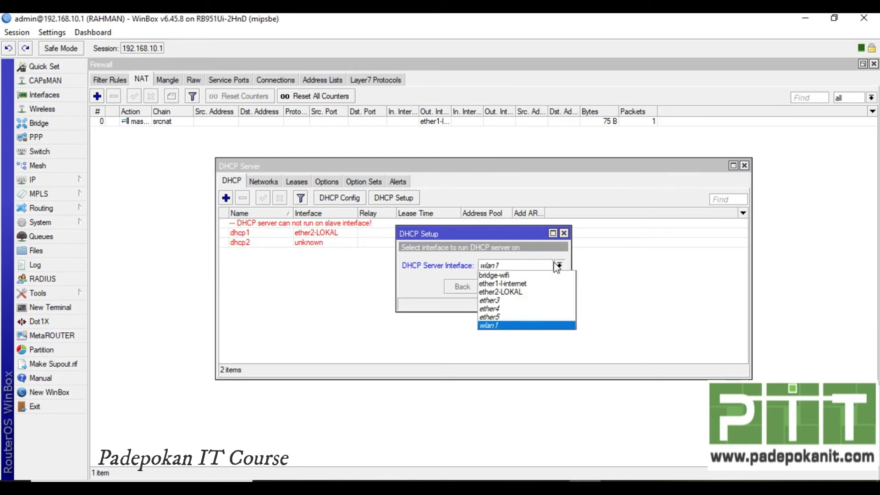
pyautogui.click(501, 277)
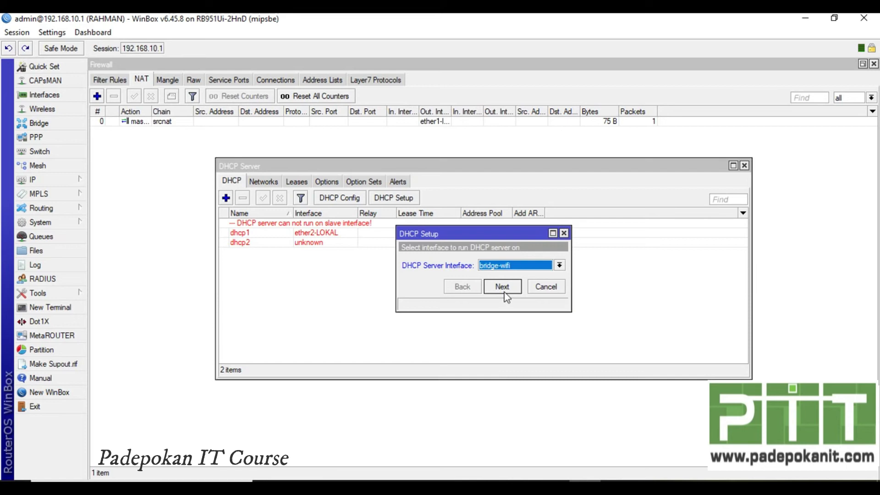
pyautogui.click(503, 288)
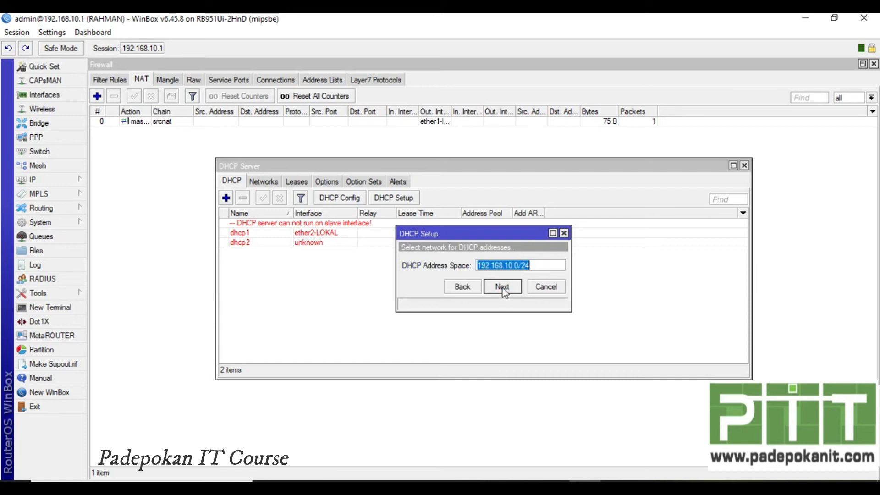
pyautogui.click(462, 287)
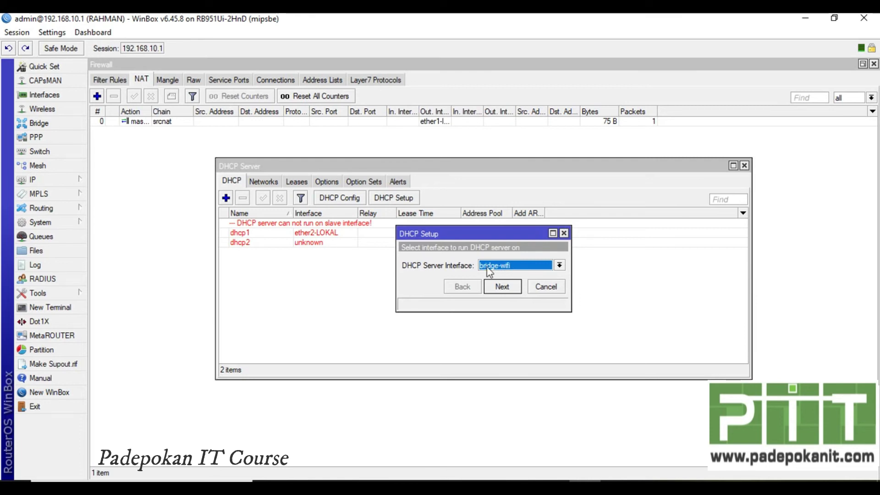
pyautogui.click(502, 287)
pyautogui.click(529, 268)
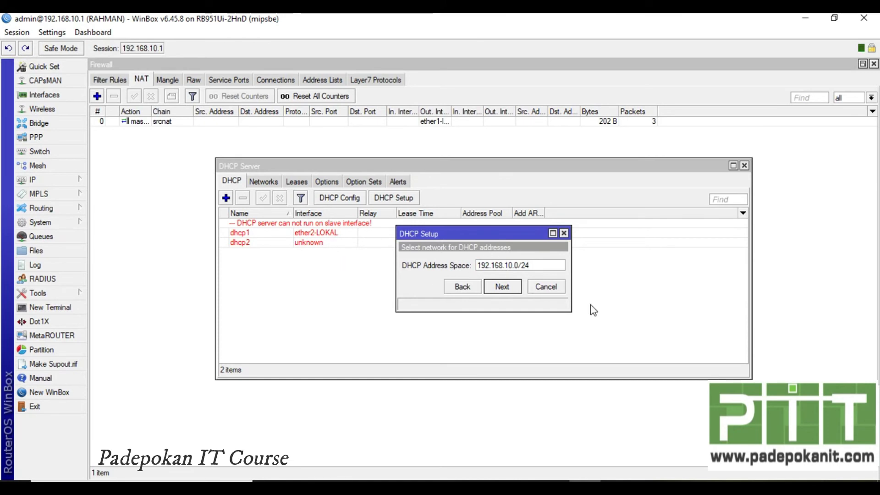
pyautogui.click(549, 288)
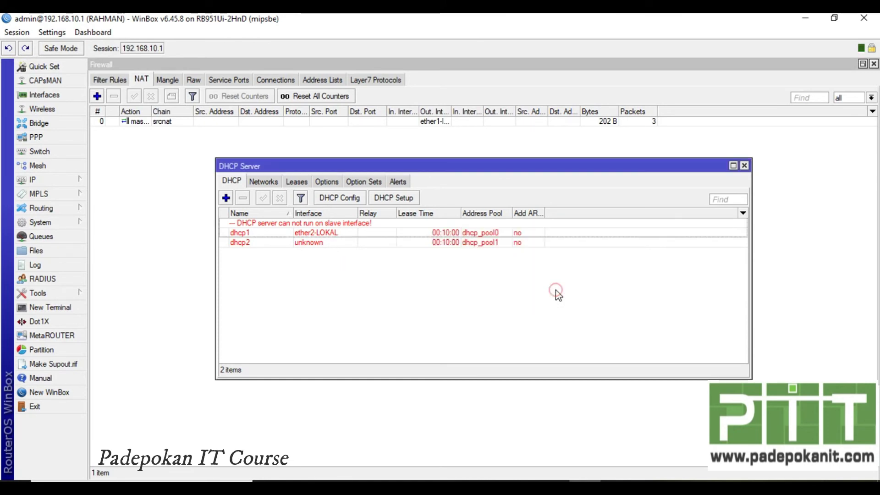
# Step: Examine the full addresses and interfaces in the IP address list, and the ether2-LOKAL entry among the bridge ports
pyautogui.click(46, 180)
pyautogui.click(115, 160)
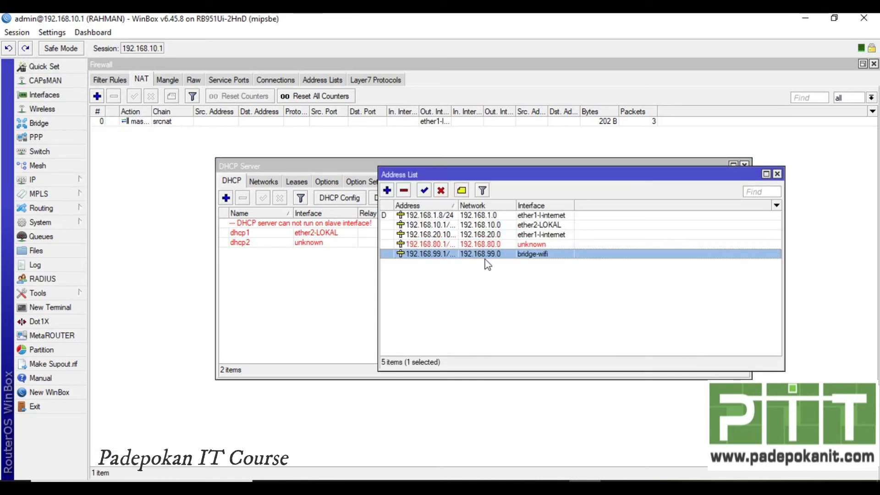
pyautogui.click(459, 225)
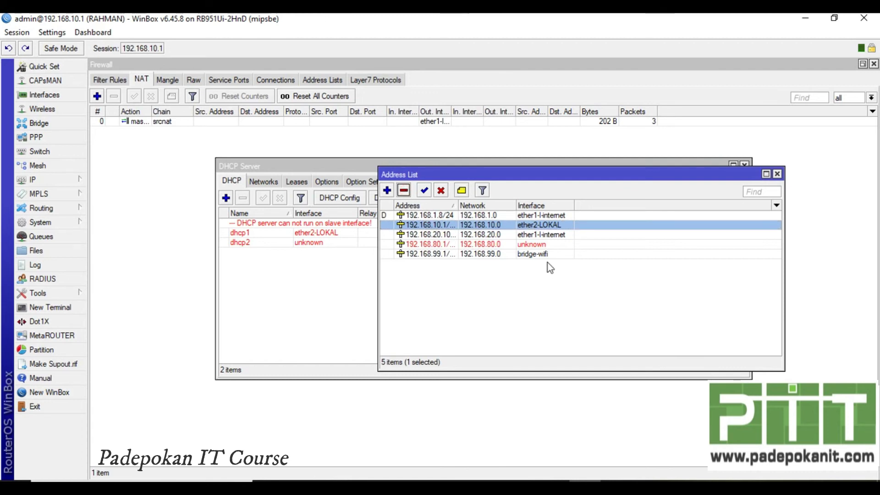
pyautogui.click(457, 285)
pyautogui.click(427, 225)
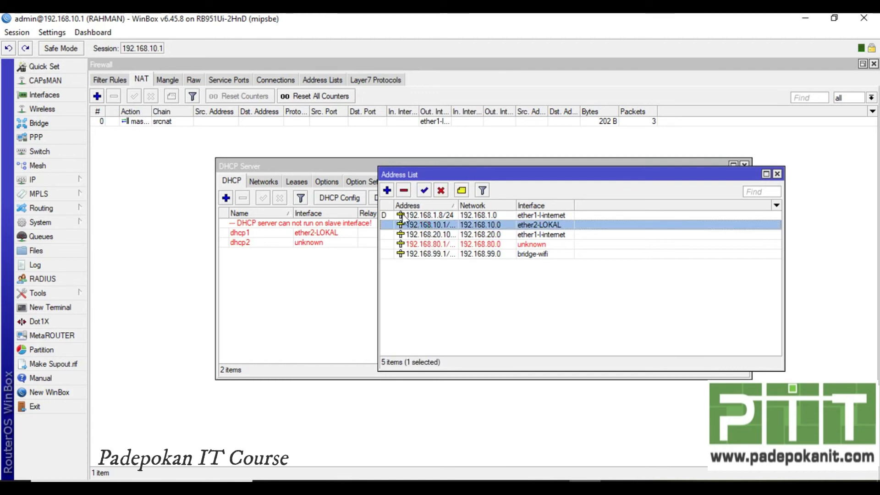
pyautogui.moveTo(535, 175); pyautogui.dragTo(428, 140)
pyautogui.click(545, 251)
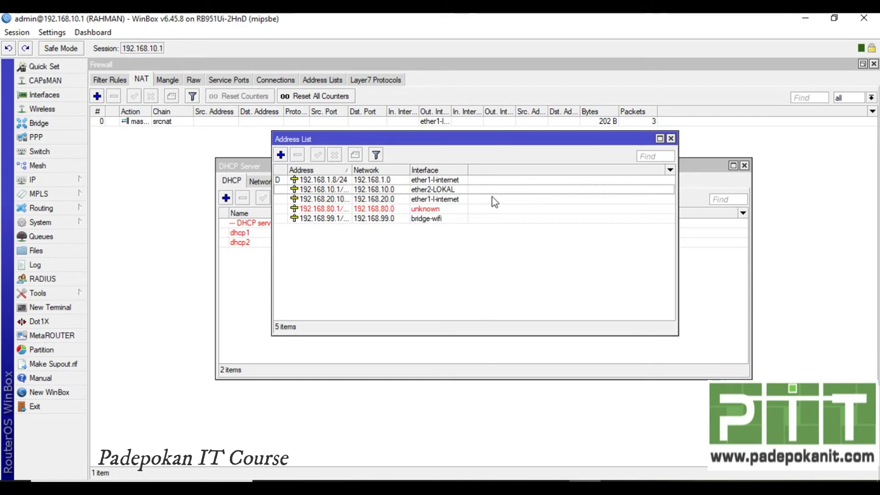
pyautogui.moveTo(352, 170); pyautogui.dragTo(434, 170)
pyautogui.click(349, 190)
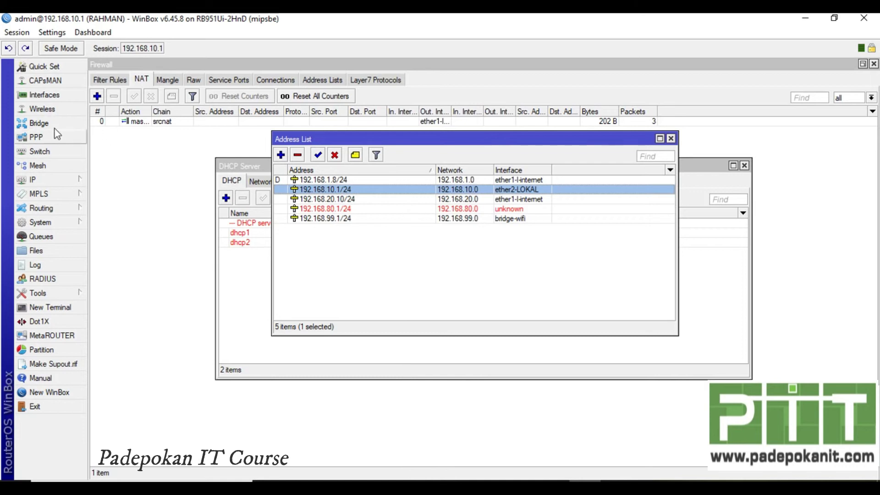
pyautogui.click(39, 123)
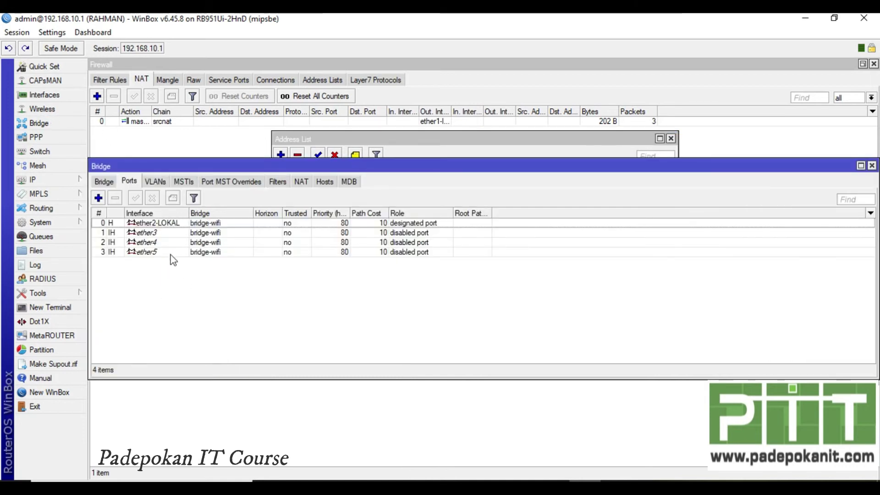
pyautogui.click(178, 223)
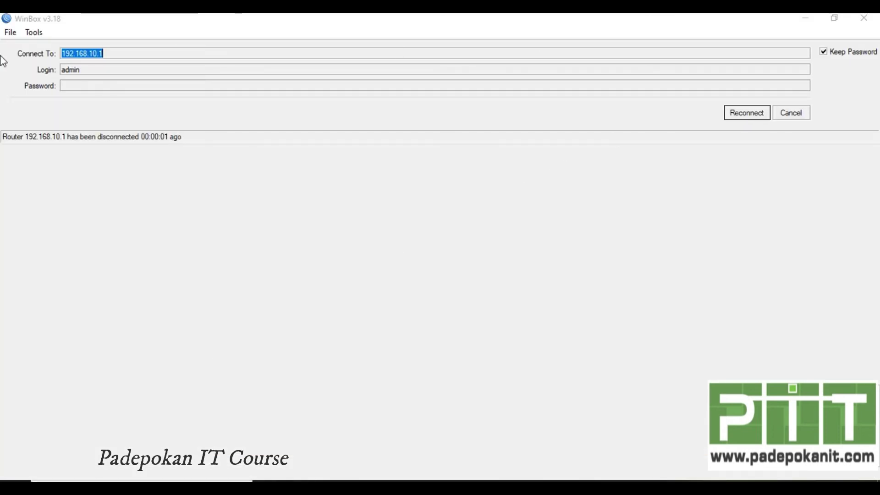
# Step: Try to connect to the router at 192.168.99.1 with the admin login
pyautogui.click(796, 114)
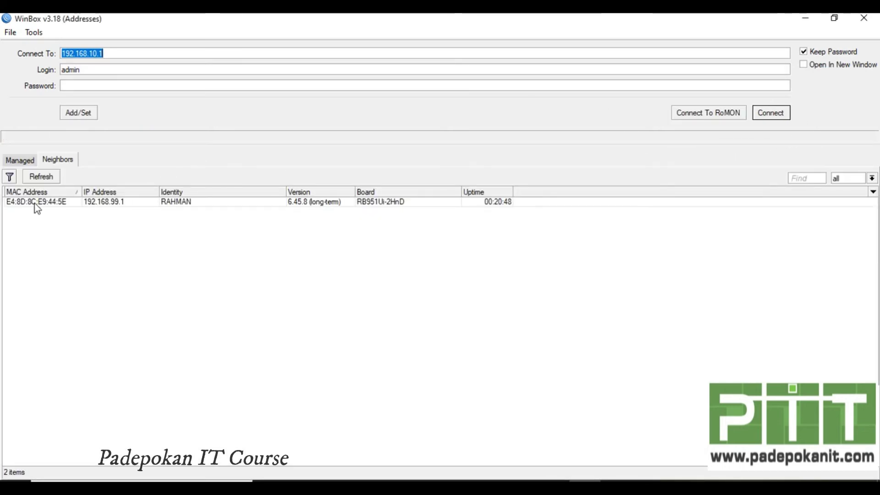
pyautogui.click(118, 211)
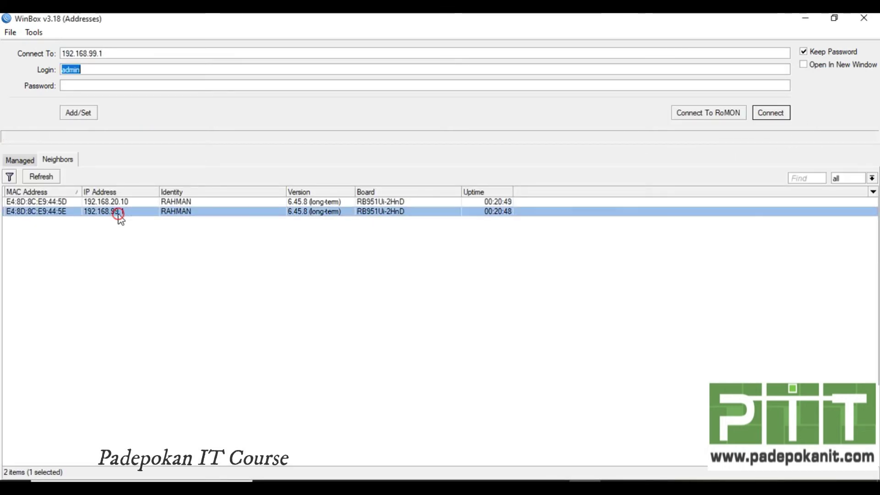
pyautogui.click(782, 112)
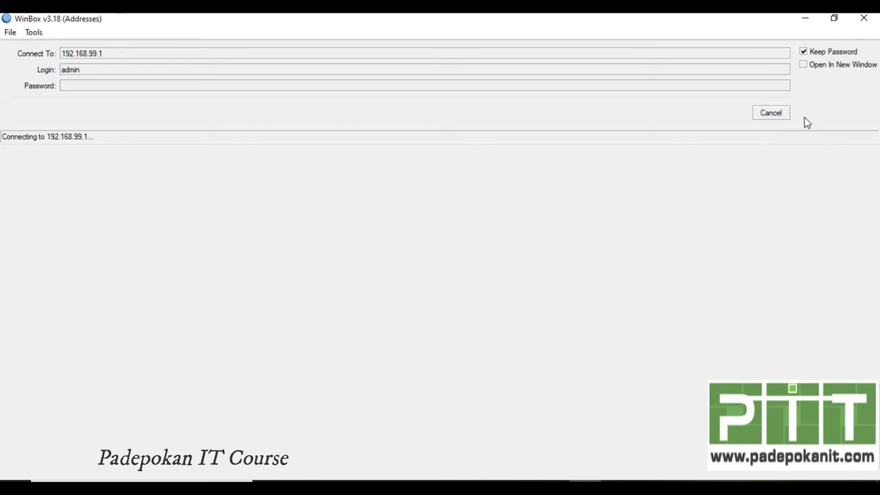
pyautogui.click(776, 117)
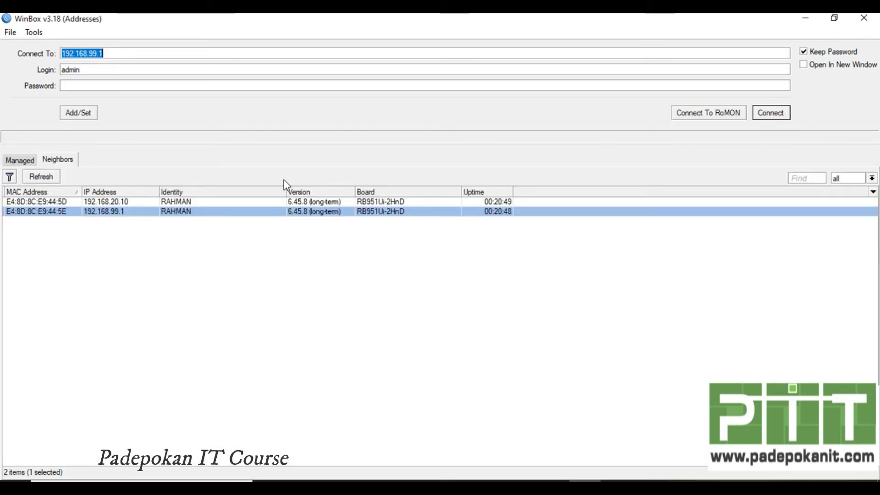
# Step: Try to reconnect to the 192.168.99.1 router through its MAC address with the admin login
pyautogui.click(33, 212)
pyautogui.click(782, 114)
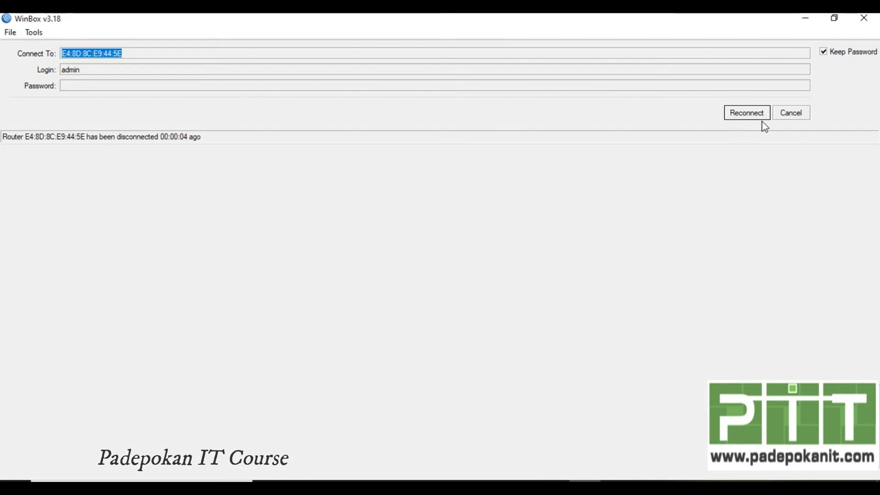
pyautogui.click(796, 114)
pyautogui.click(38, 213)
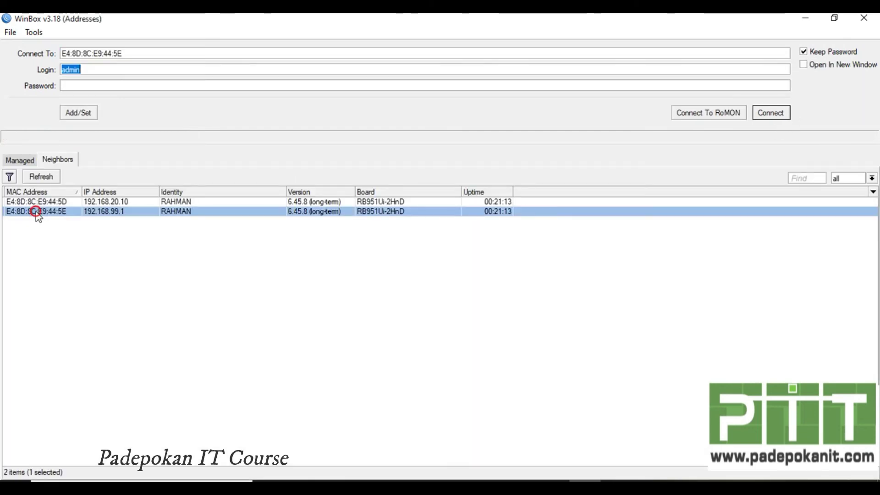
pyautogui.click(778, 114)
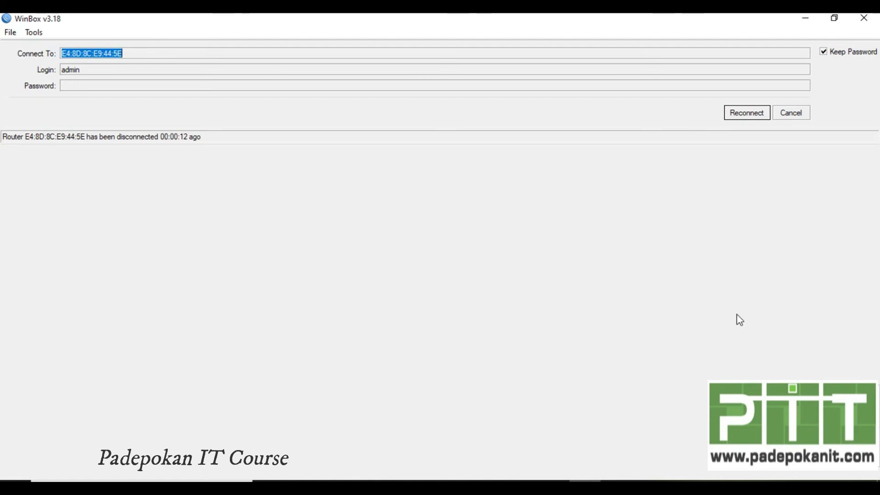
# Step: Open the Internet Protocol Version 4 properties of the Realtek Ethernet adapter in Windows Network Connections
pyautogui.press('super+r')
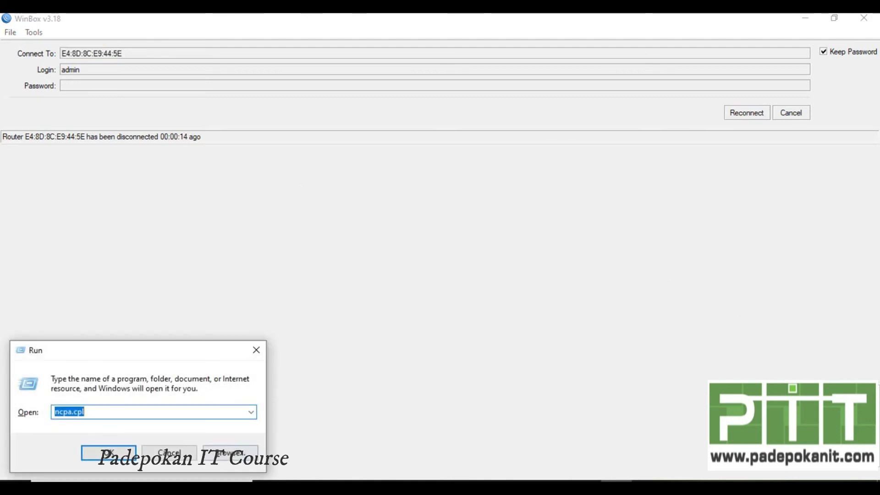
pyautogui.click(134, 457)
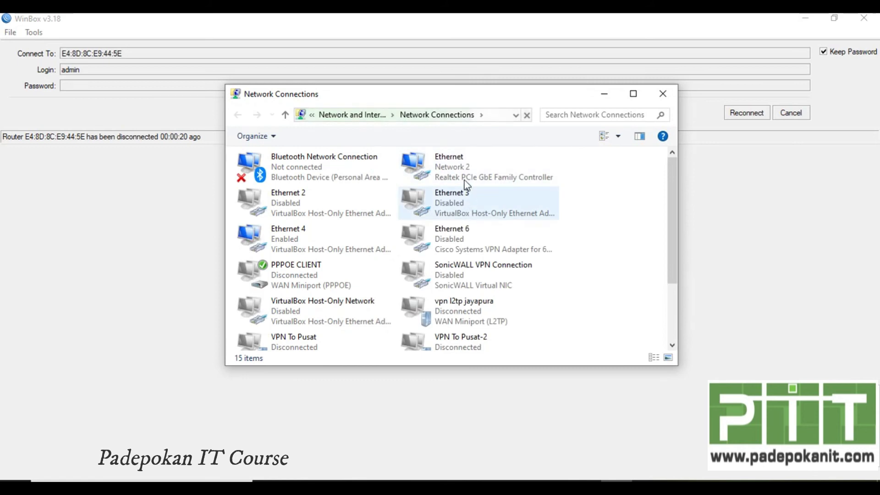
pyautogui.click(459, 175)
pyautogui.rightClick(452, 171)
pyautogui.click(482, 291)
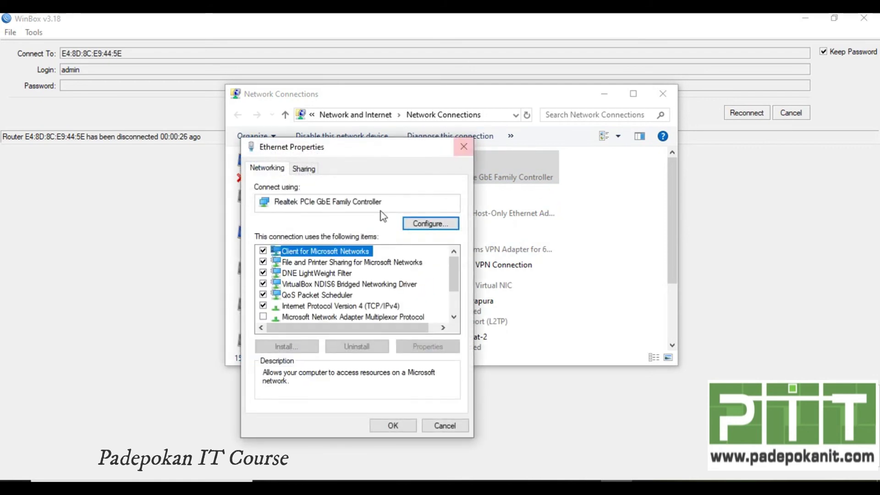
pyautogui.doubleClick(370, 305)
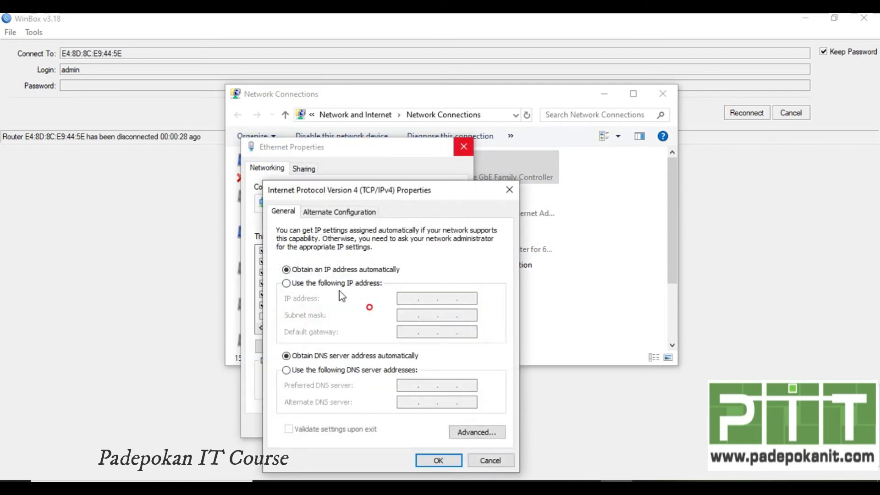
# Step: Assign the Ethernet adapter the static IP address 192.168.99.2, subnet mask 255.255.255.0 and default gateway 192.168.99.1
pyautogui.click(338, 284)
pyautogui.click(405, 300)
pyautogui.write('1')
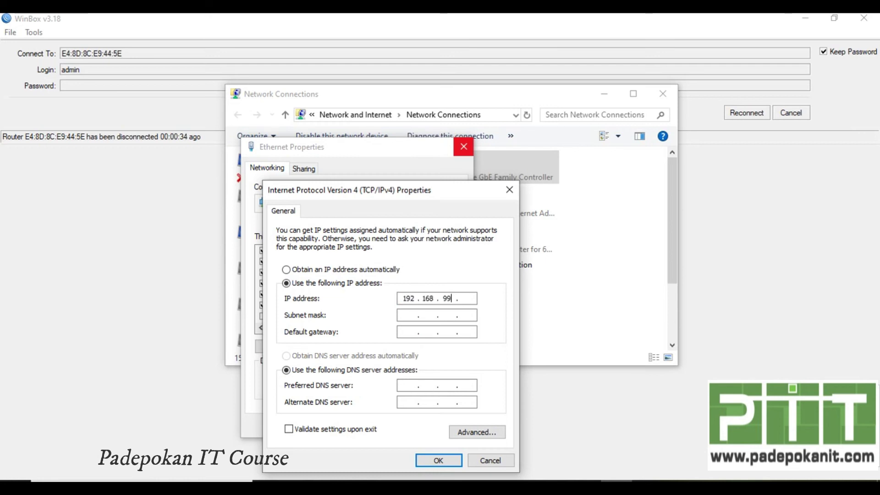
pyautogui.write('92 . 168 . 99')
pyautogui.click(469, 295)
pyautogui.click(406, 315)
pyautogui.click(409, 334)
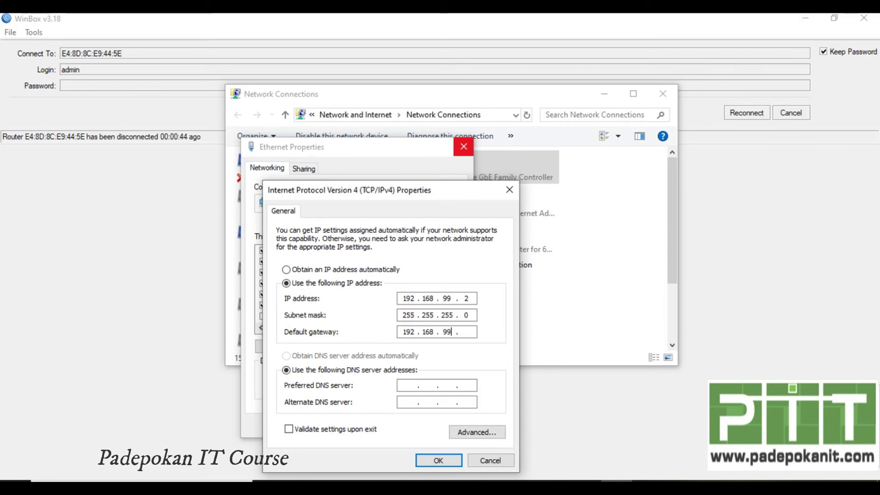
pyautogui.click(471, 332)
# Step: Set the adapter's preferred DNS server to 192.168.99.1, apply the settings and close Network Connections
pyautogui.click(411, 385)
pyautogui.write('192 . 168 . 99')
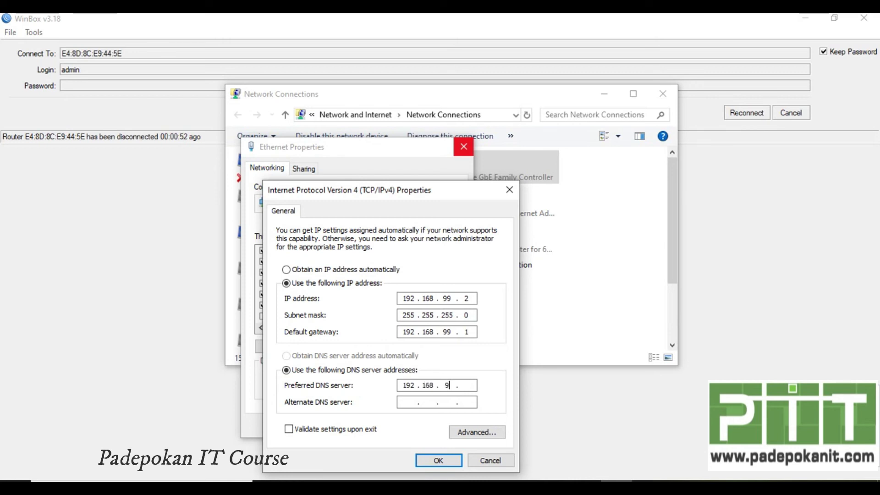
pyautogui.click(467, 385)
pyautogui.write('1')
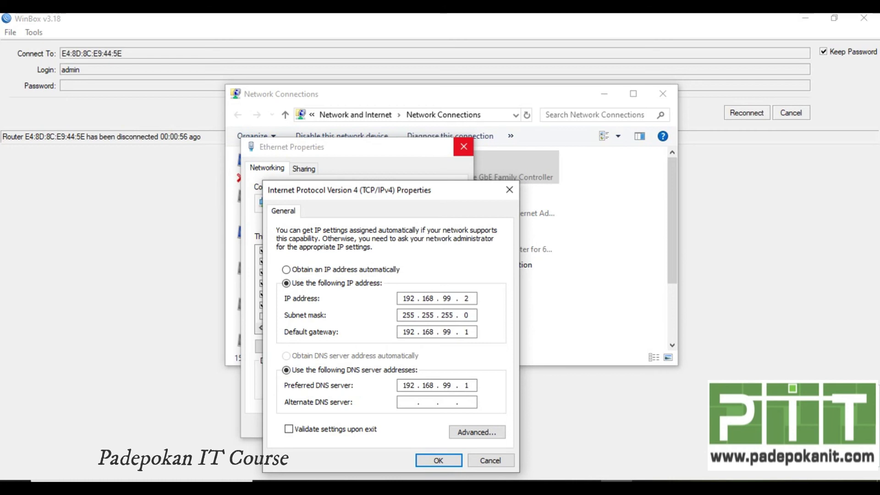
pyautogui.click(443, 464)
pyautogui.click(404, 421)
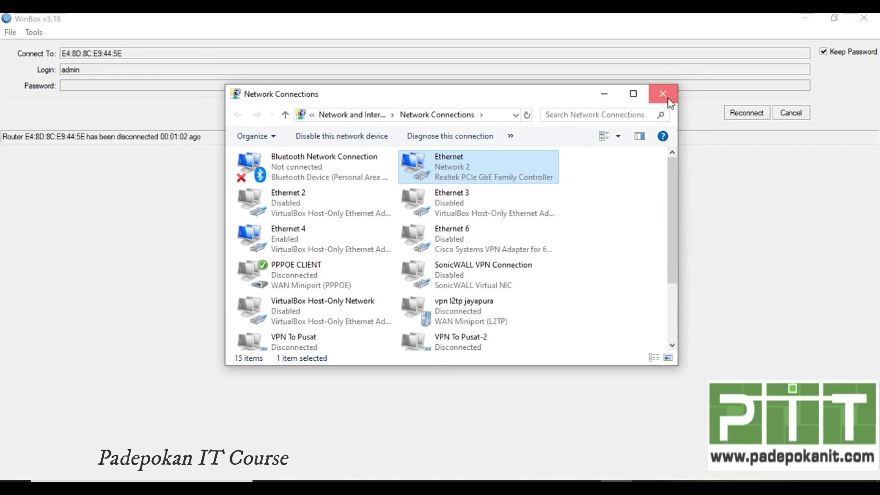
pyautogui.click(669, 100)
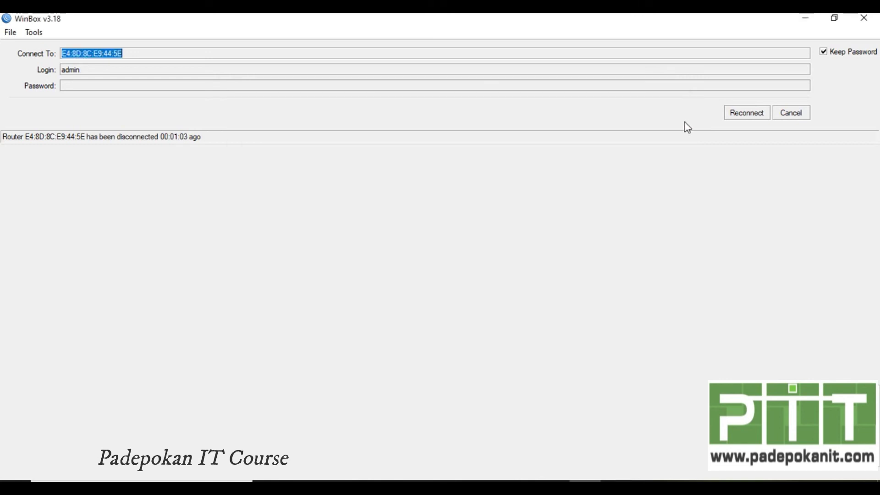
# Step: Cancel the pending WinBox reconnection and connect to the neighbor router at 192.168.99.1 with the admin login
pyautogui.click(790, 115)
pyautogui.click(53, 202)
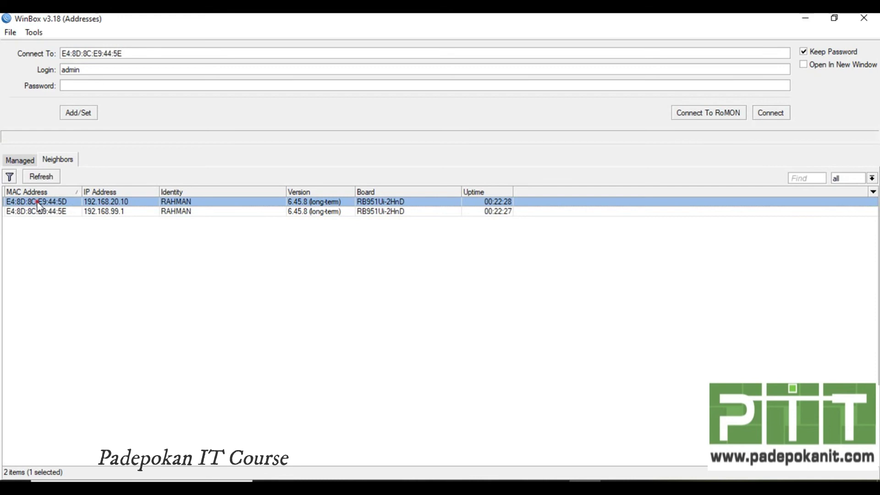
pyautogui.click(98, 213)
pyautogui.click(780, 114)
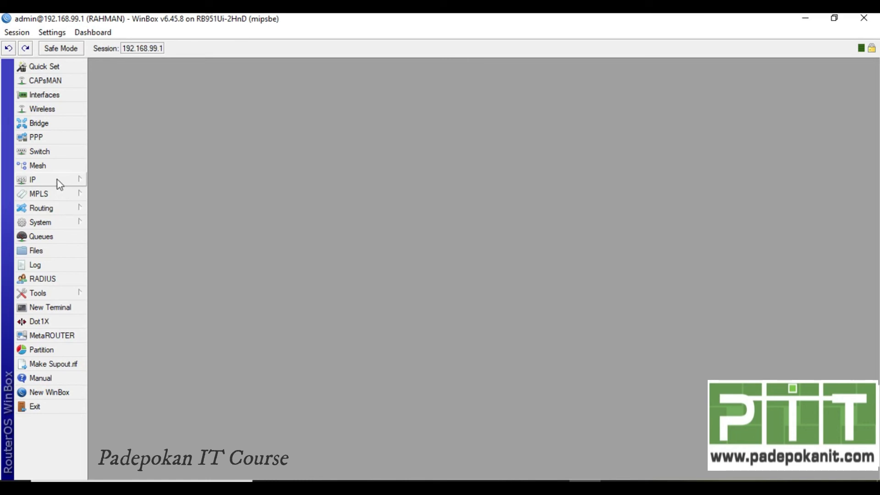
# Step: Examine the bridge-wifi entry in the IP address list and the ether2-LOKAL to ether5 ports assigned to the bridge
pyautogui.moveTo(57, 182)
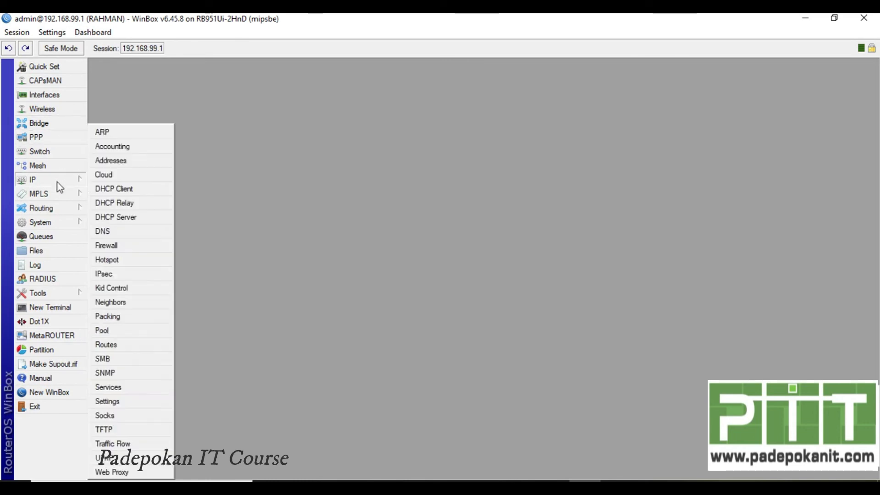
pyautogui.click(126, 163)
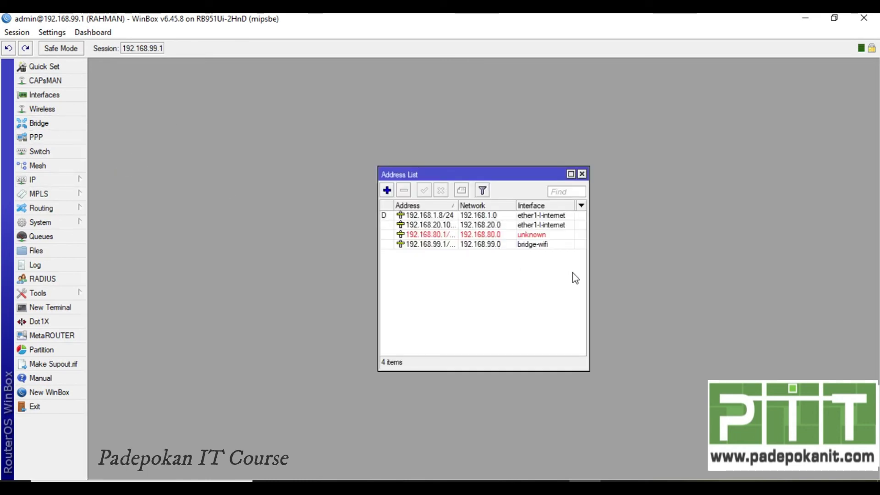
pyautogui.moveTo(589, 259); pyautogui.dragTo(727, 258)
pyautogui.click(515, 247)
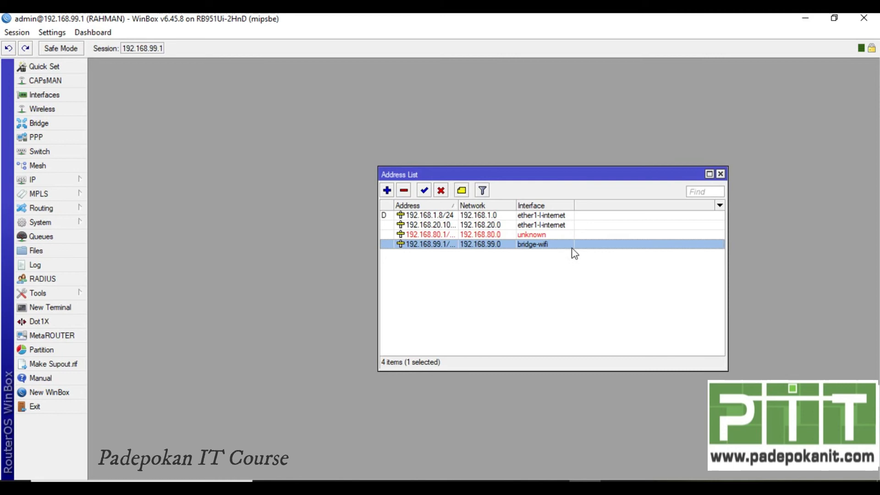
pyautogui.click(24, 123)
pyautogui.click(120, 224)
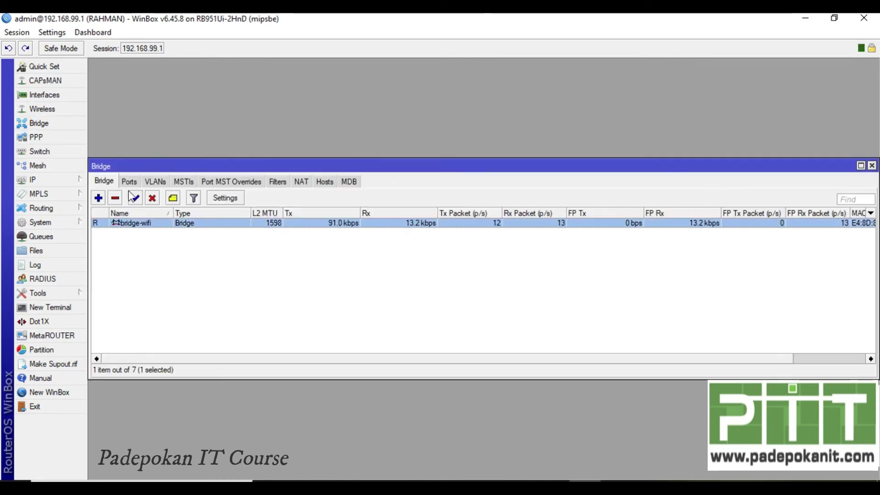
pyautogui.click(129, 182)
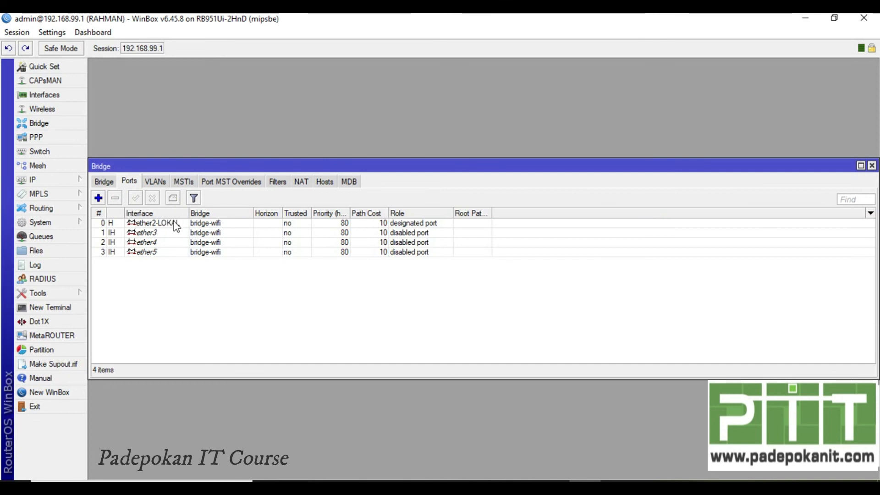
pyautogui.click(170, 223)
pyautogui.click(166, 232)
pyautogui.click(162, 242)
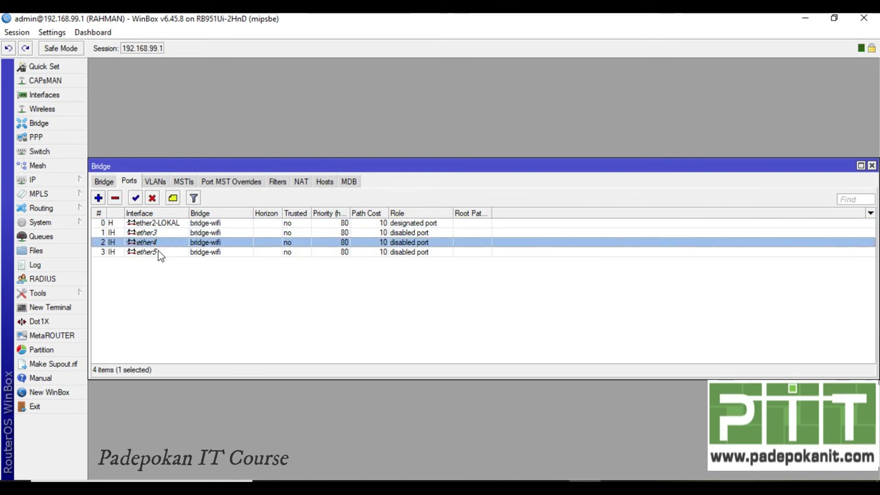
pyautogui.click(159, 251)
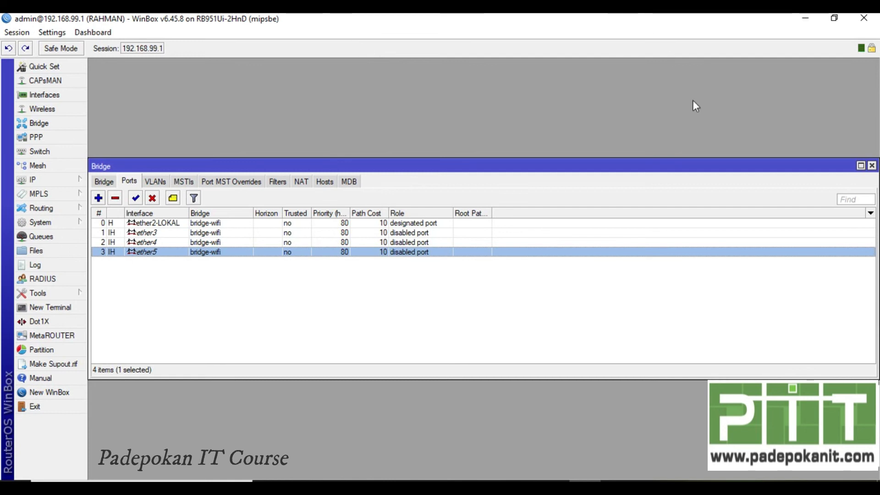
# Step: Delete the two existing DHCP servers, the one on the unknown interface and the one on ether2-LOKAL
pyautogui.click(73, 179)
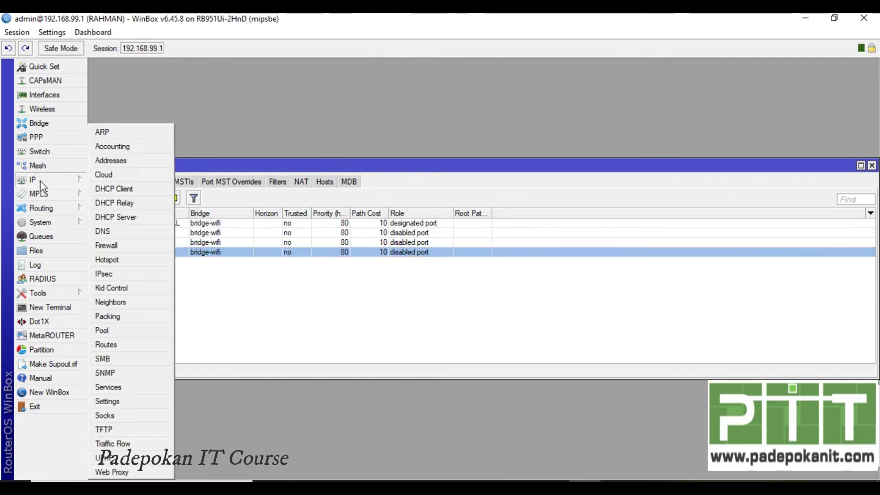
pyautogui.click(137, 217)
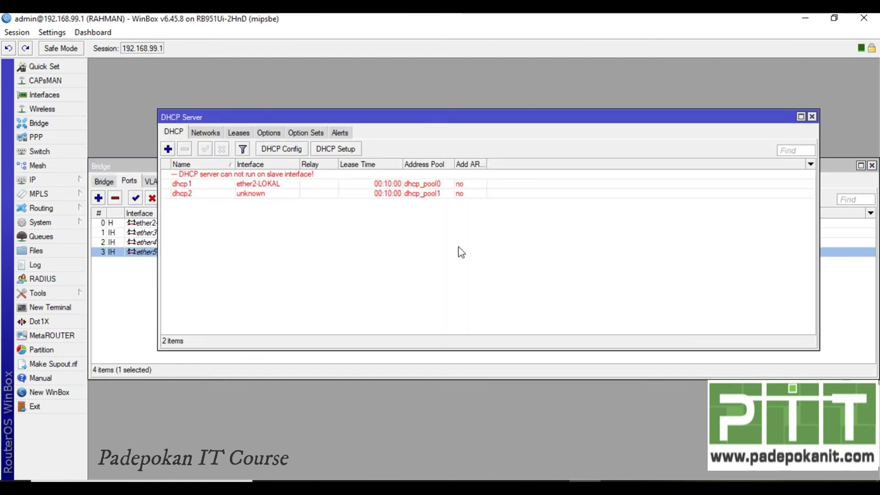
pyautogui.click(250, 194)
pyautogui.click(186, 149)
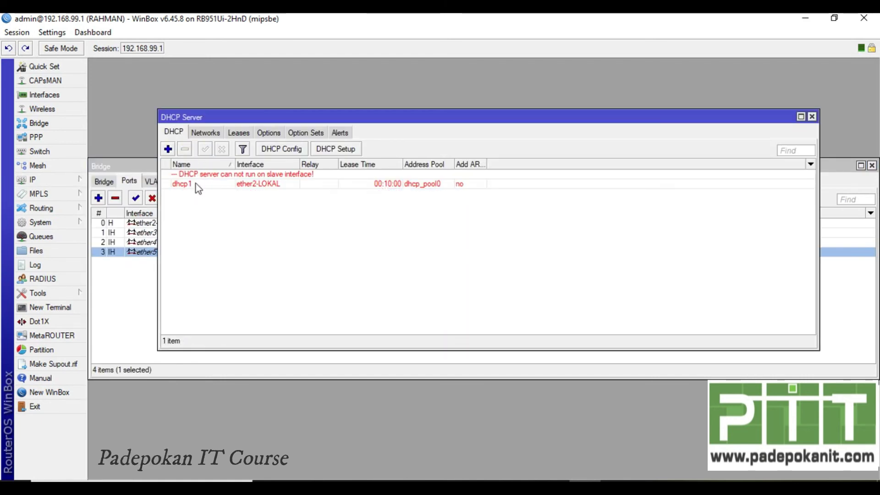
pyautogui.click(197, 183)
pyautogui.click(185, 150)
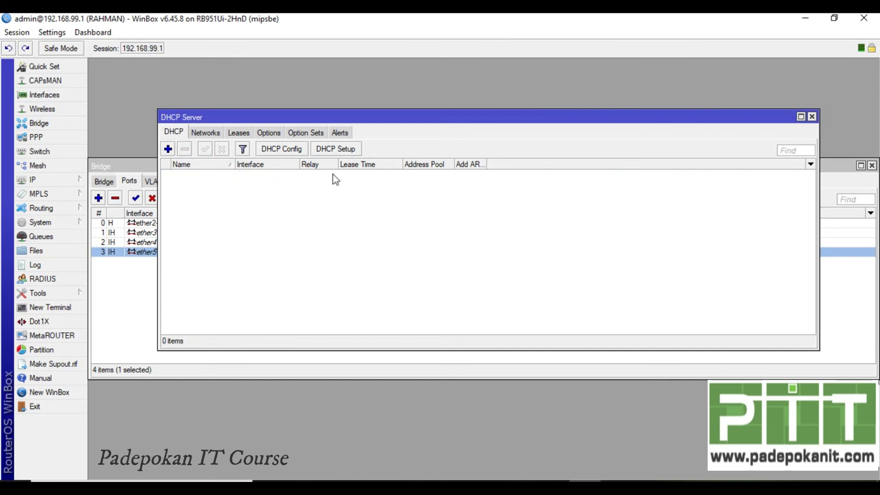
# Step: Start a DHCP setup on the bridge-wifi interface with address space 192.168.99.0/24 and gateway 192.168.99.1
pyautogui.click(351, 150)
pyautogui.click(547, 266)
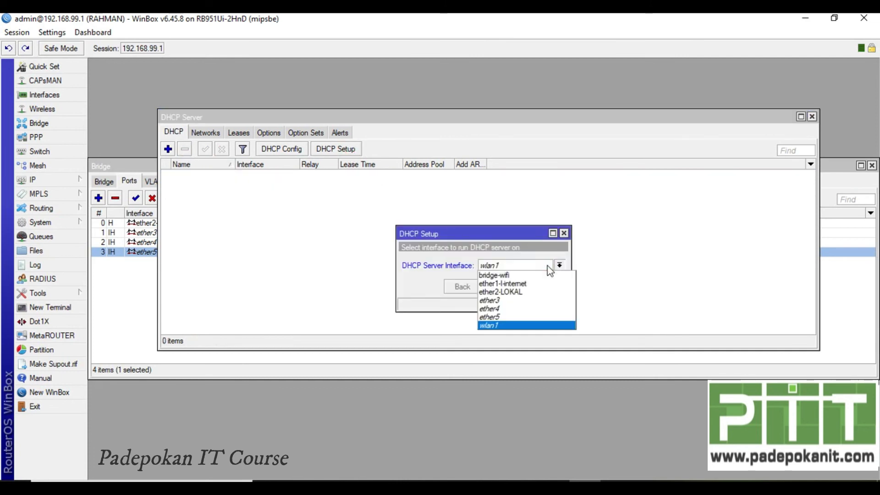
pyautogui.click(521, 275)
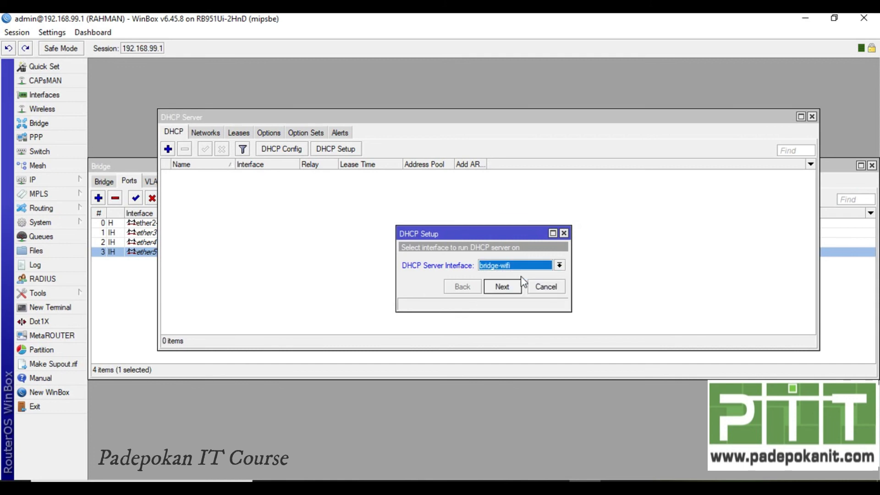
pyautogui.click(505, 288)
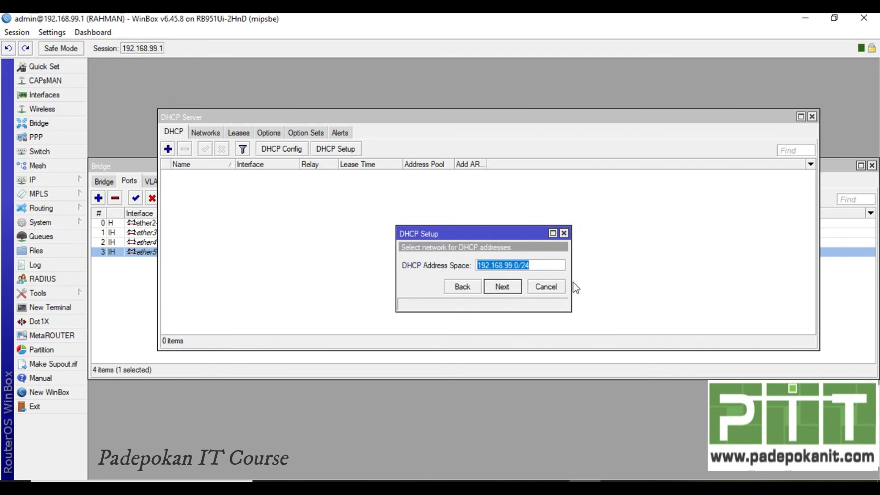
pyautogui.click(564, 265)
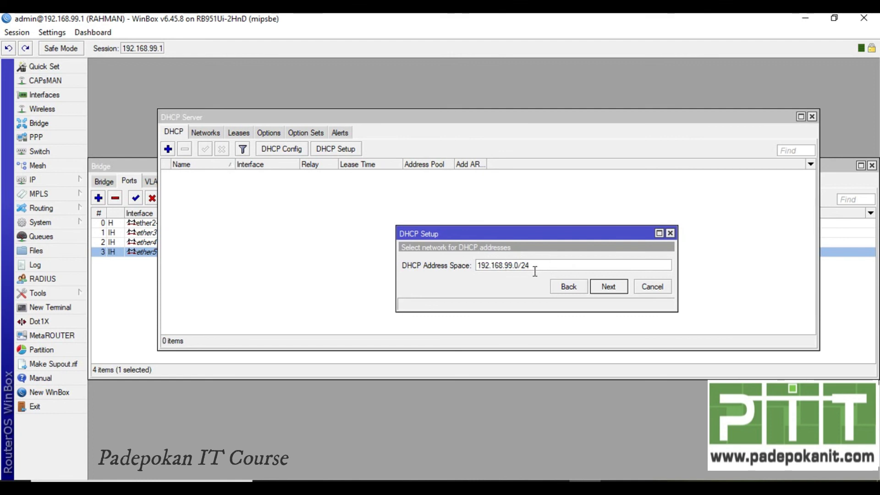
pyautogui.click(613, 289)
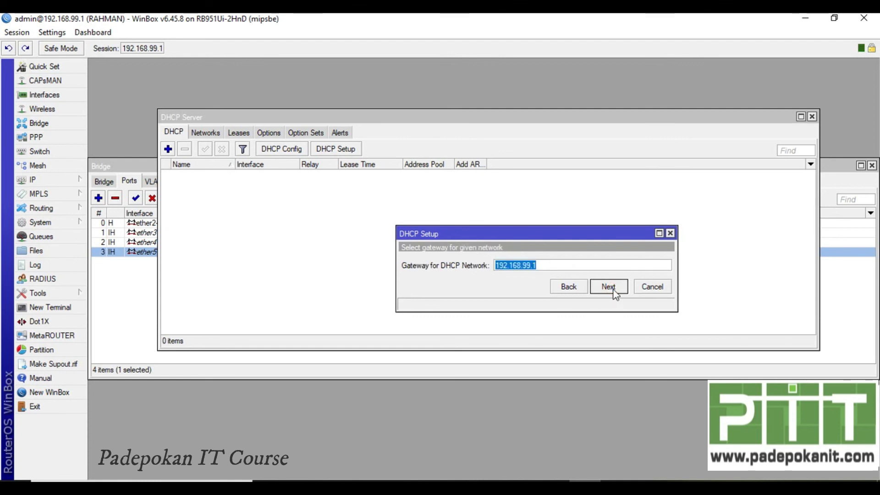
pyautogui.click(613, 288)
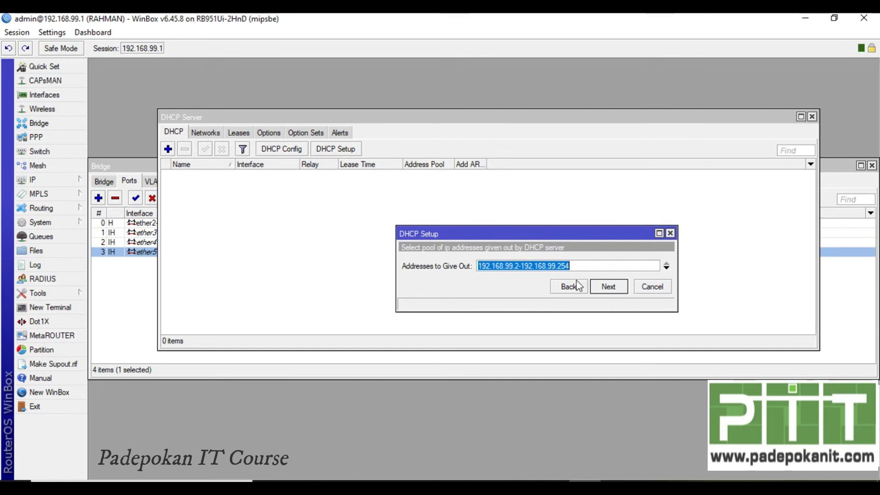
# Step: Complete the DHCP setup with the address pool 192.168.99.2-192.168.99.254 and a 00:10:00 lease time, and close the DHCP server list
pyautogui.click(612, 288)
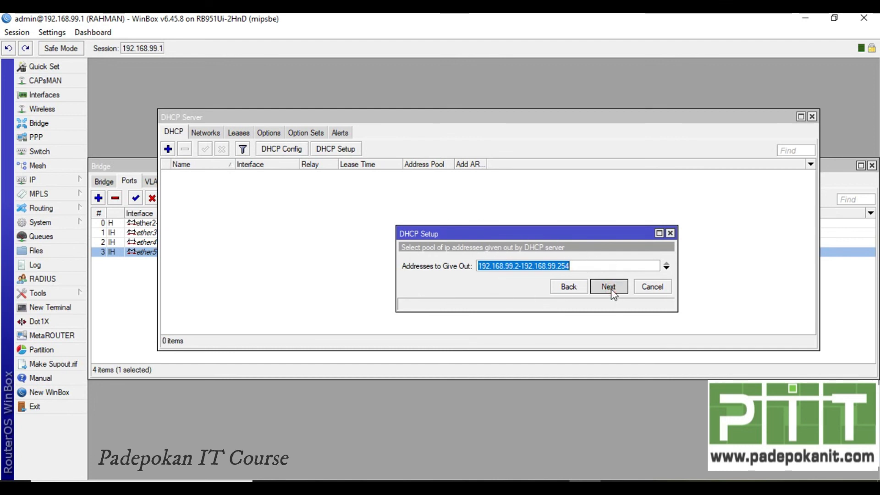
pyautogui.click(611, 289)
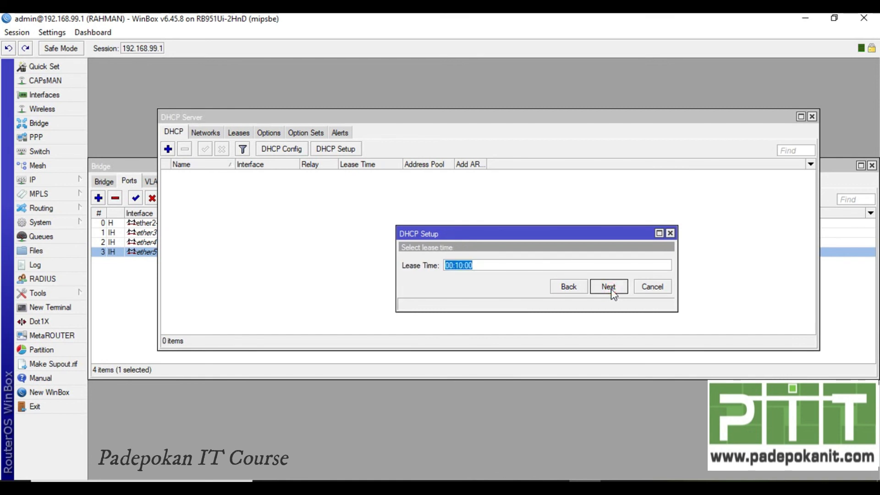
pyautogui.click(497, 267)
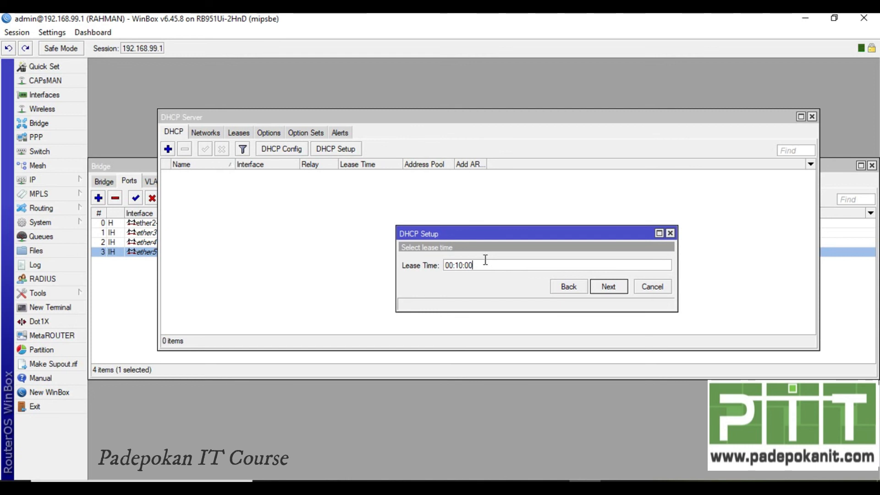
pyautogui.click(615, 293)
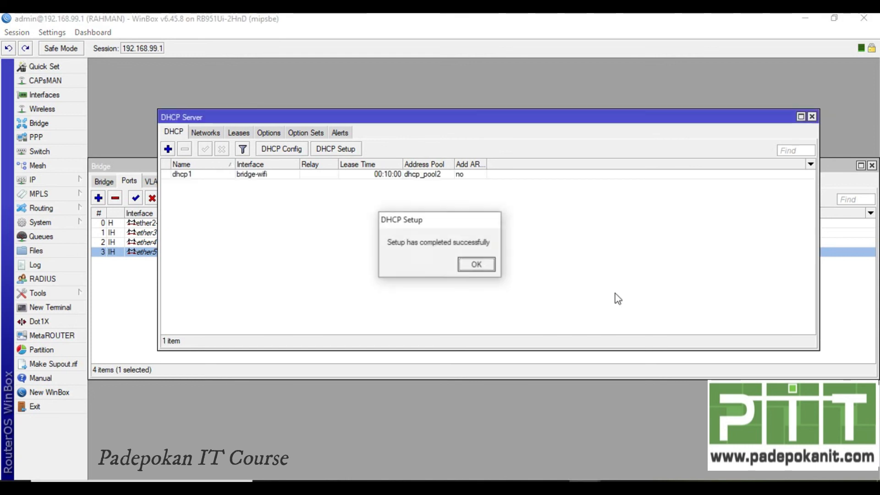
pyautogui.click(479, 263)
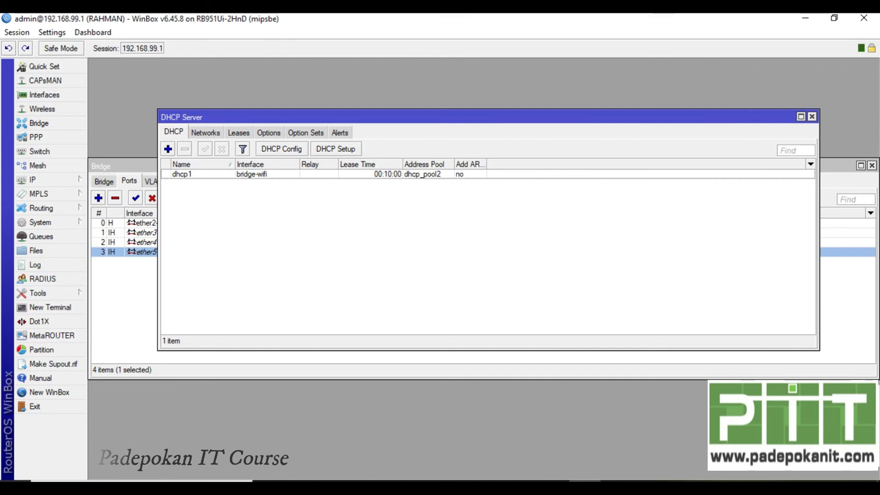
pyautogui.click(812, 116)
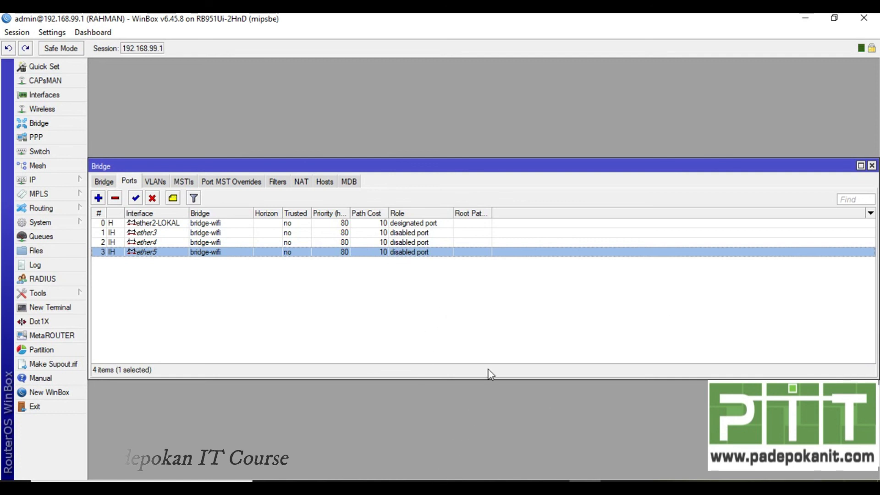
# Step: Test the router's internet access by pinging google.com from a new router terminal, and close the terminal
pyautogui.click(65, 307)
pyautogui.write('ping ')
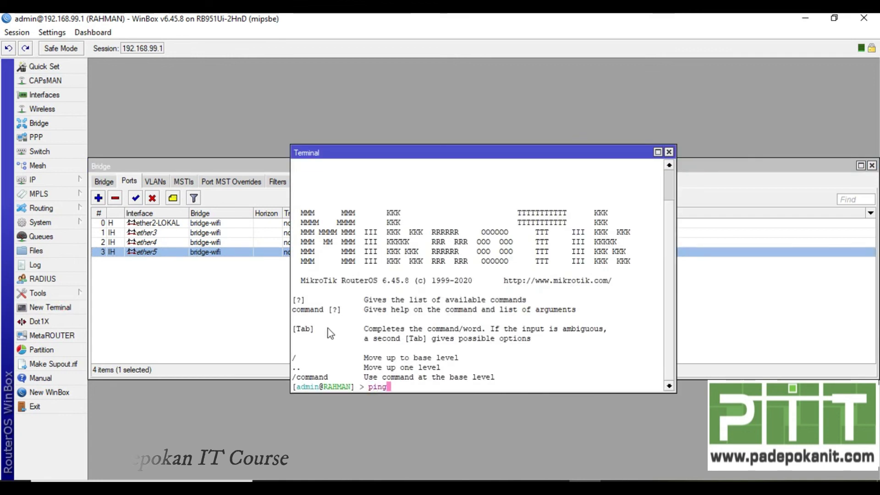
pyautogui.write('google.com')
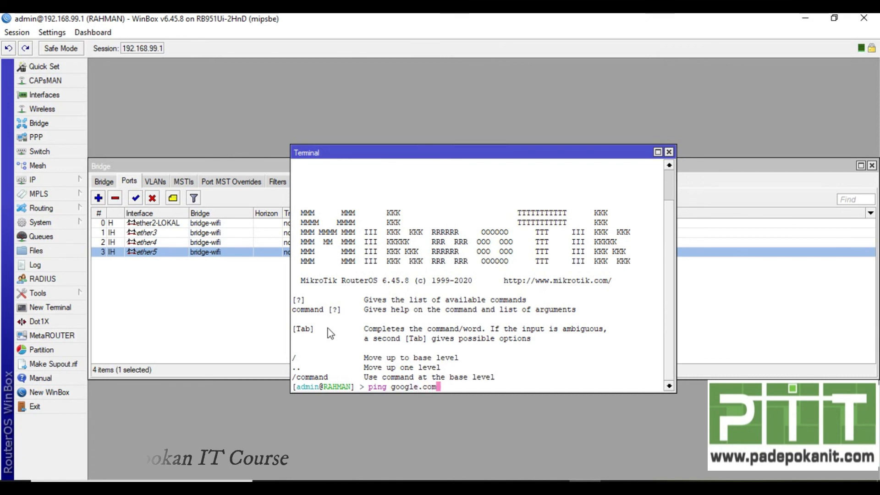
pyautogui.press('Return')
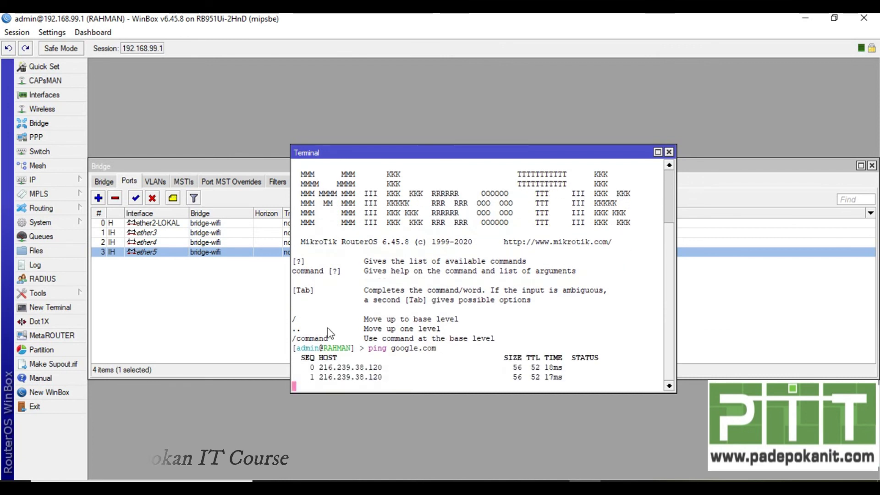
pyautogui.click(668, 151)
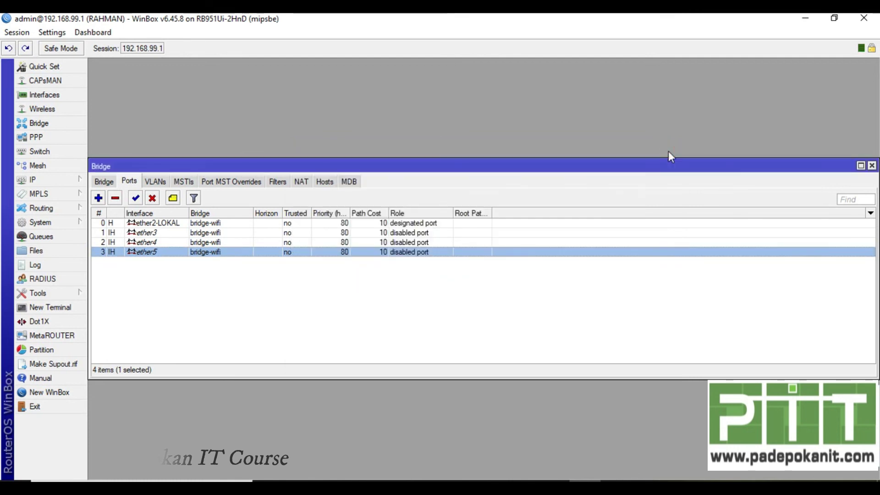
# Step: Open the Windows Network Connections with ncpa.cpl and examine the IPv4 address in the Ethernet adapter's connection details
pyautogui.press('super+r')
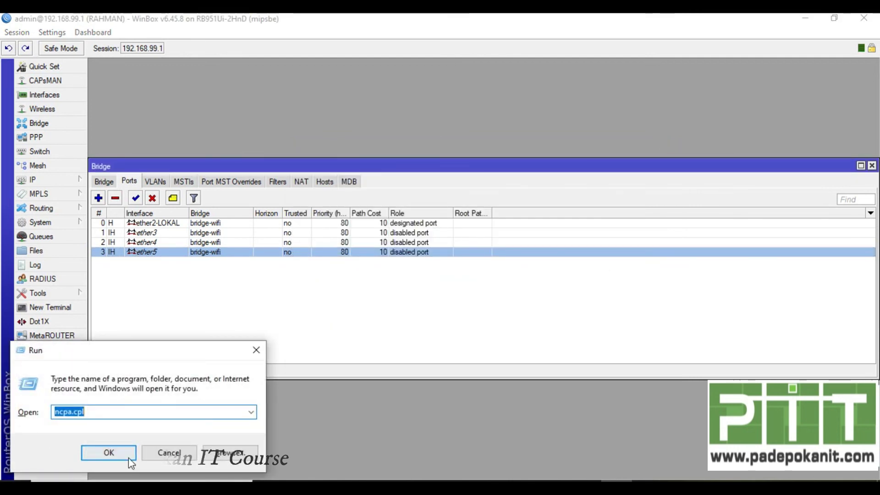
pyautogui.click(129, 458)
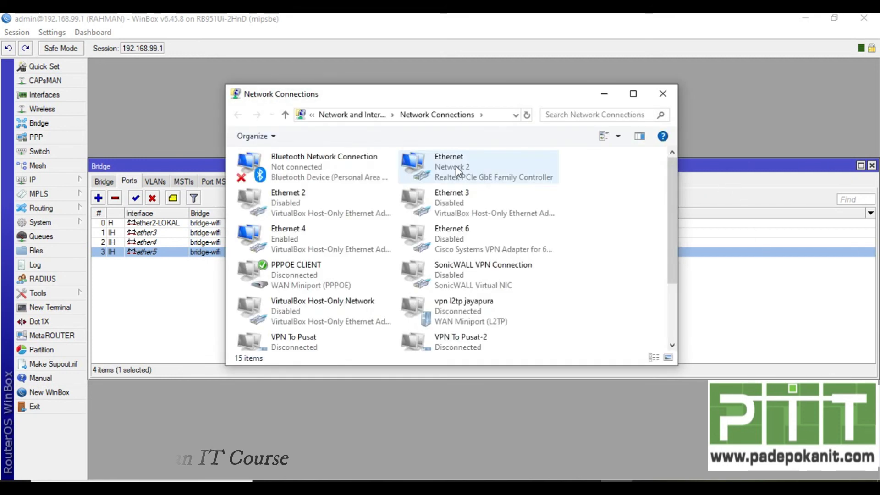
pyautogui.click(448, 166)
pyautogui.rightClick(448, 166)
pyautogui.click(480, 188)
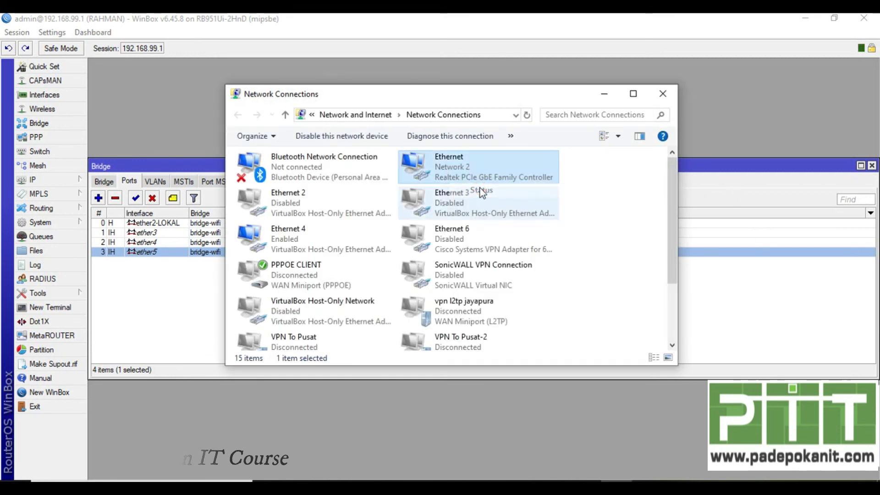
pyautogui.click(370, 245)
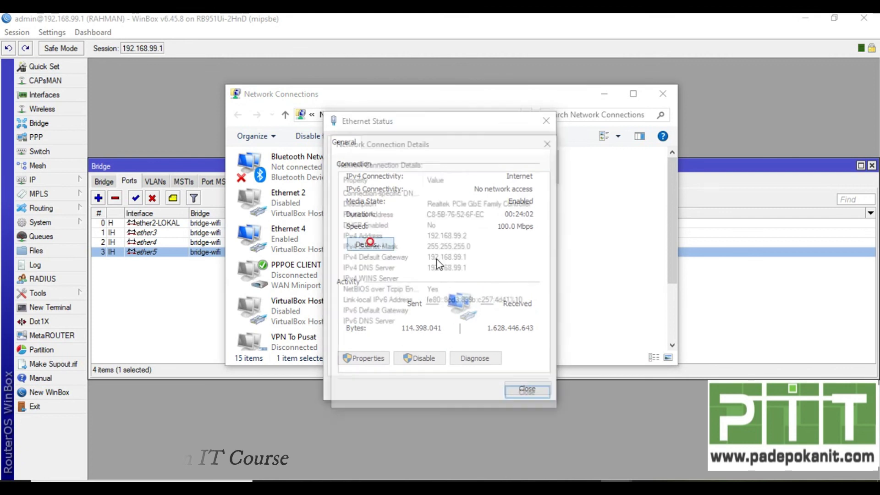
pyautogui.click(472, 236)
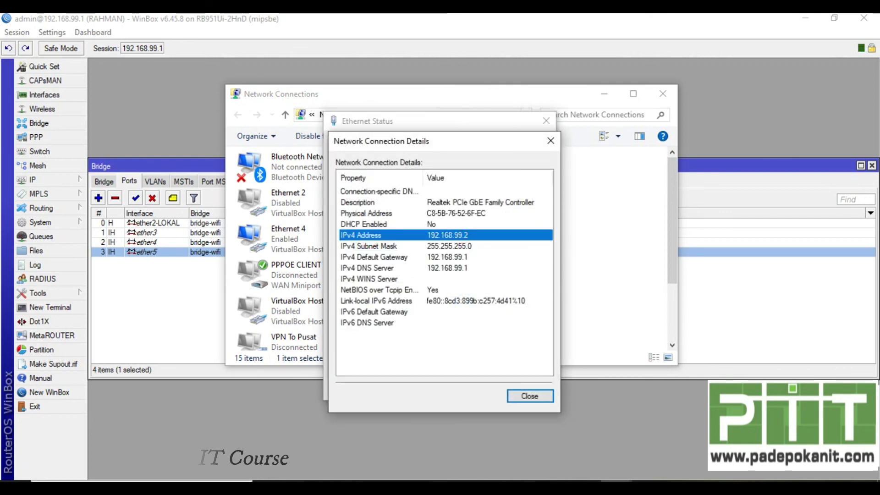
# Step: Switch to the Windows Command Prompt and ping the gateway 192.168.99.1
pyautogui.press('super+s')
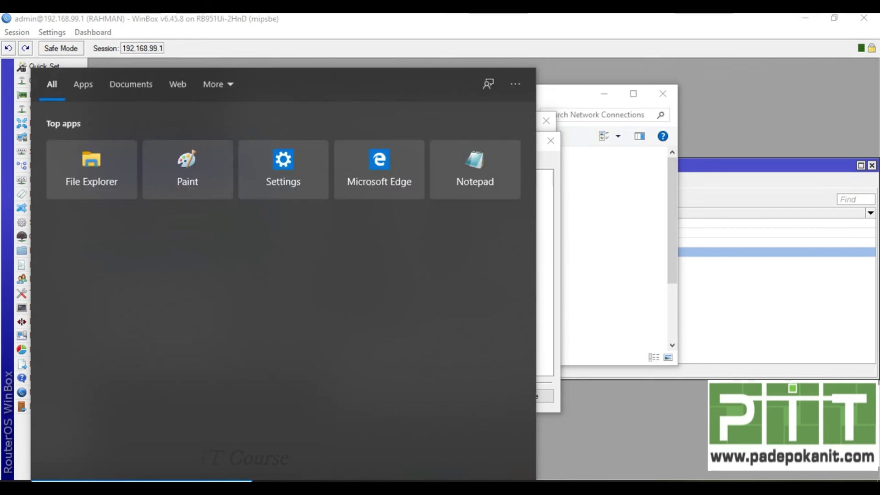
pyautogui.write('cmd')
pyautogui.press('Return')
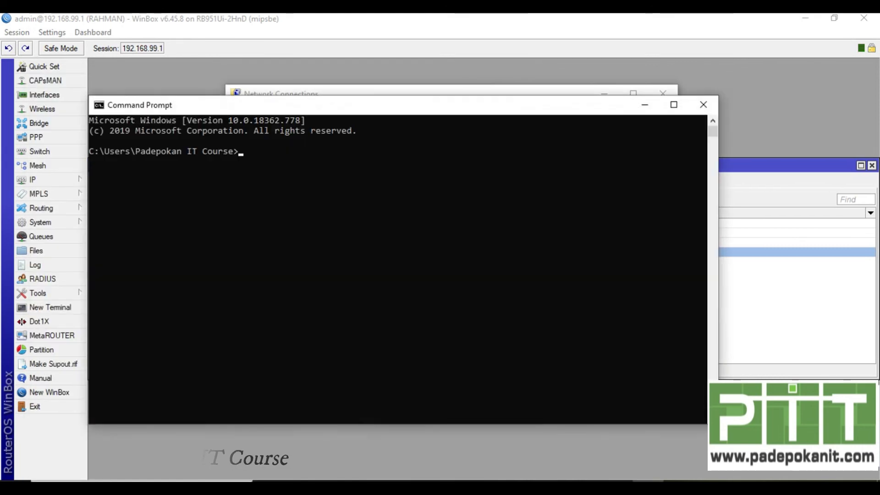
pyautogui.write('ping 1')
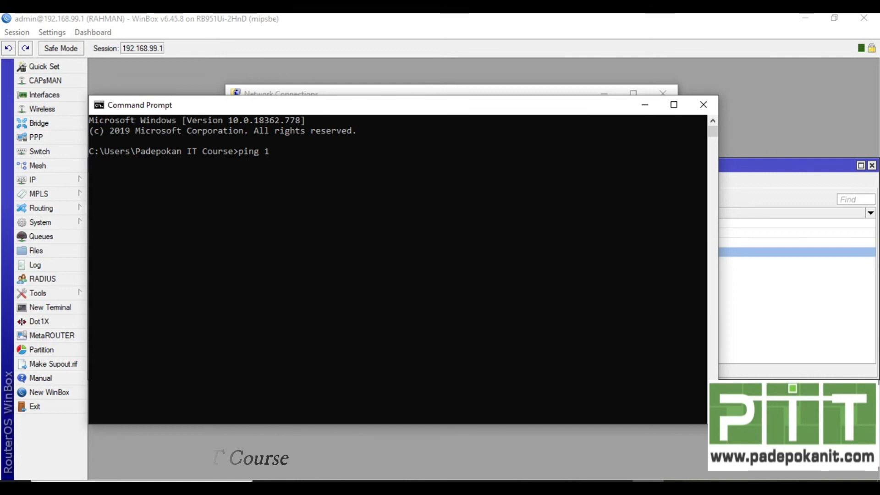
pyautogui.write('92.168.')
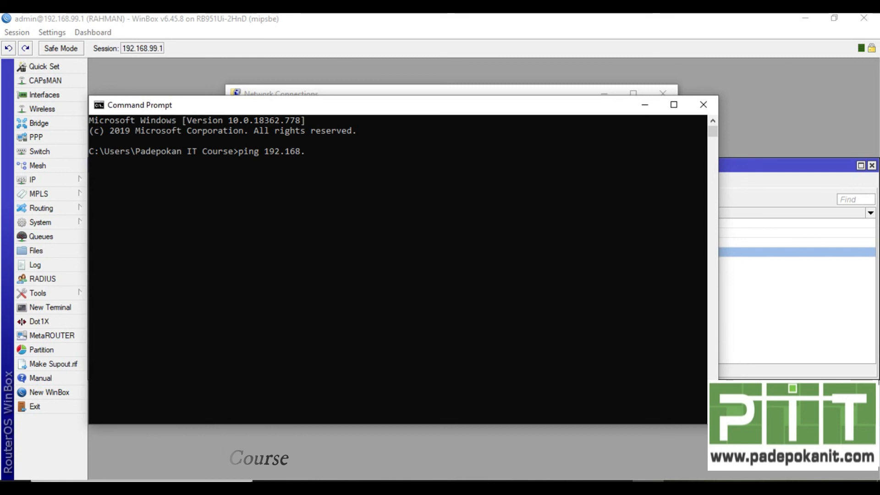
pyautogui.write('99.1')
pyautogui.press('Return')
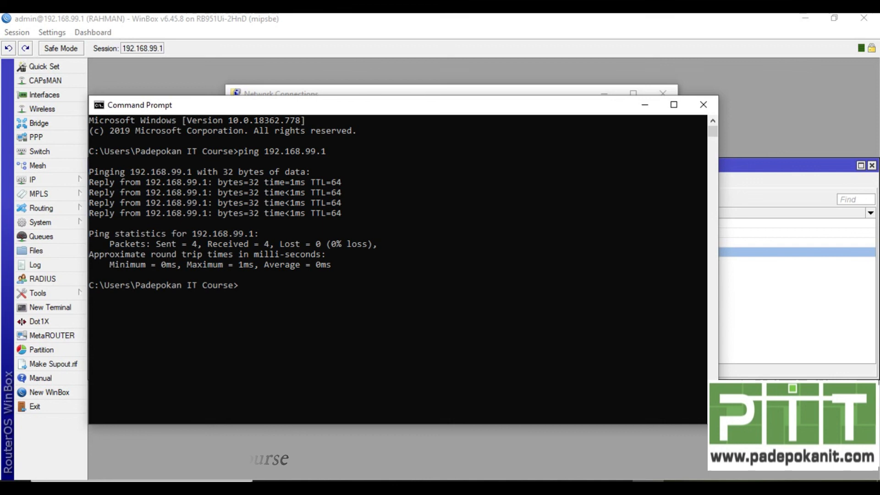
# Step: Test the computer's internet access with the continuous ping "ping google.com -t" and stop it after several replies
pyautogui.write('ping google.com -t')
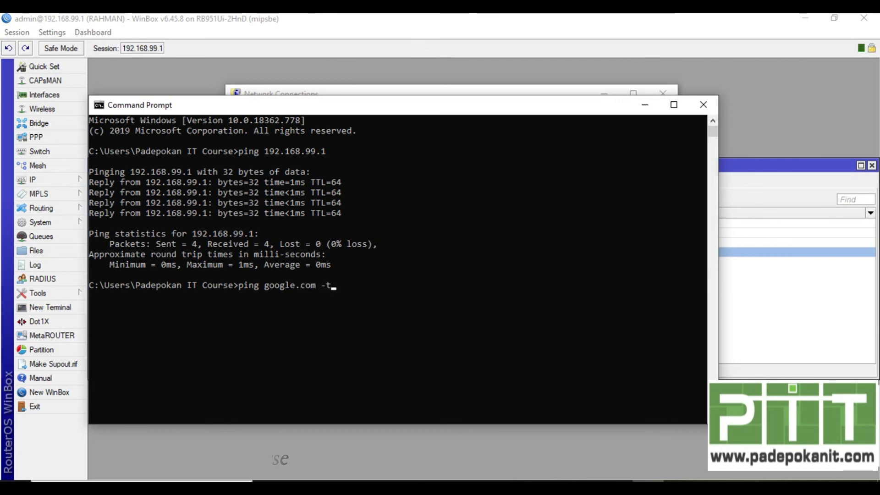
pyautogui.press('Return')
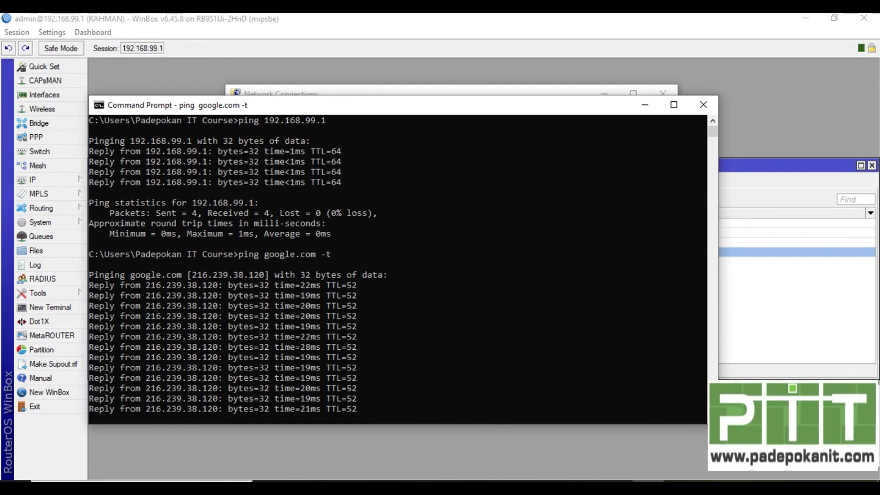
pyautogui.hotkey('ctrl', 'c')
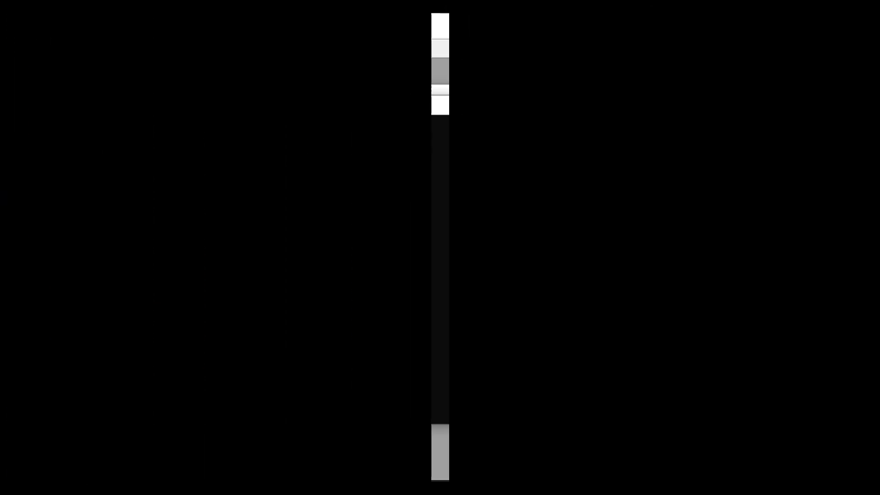